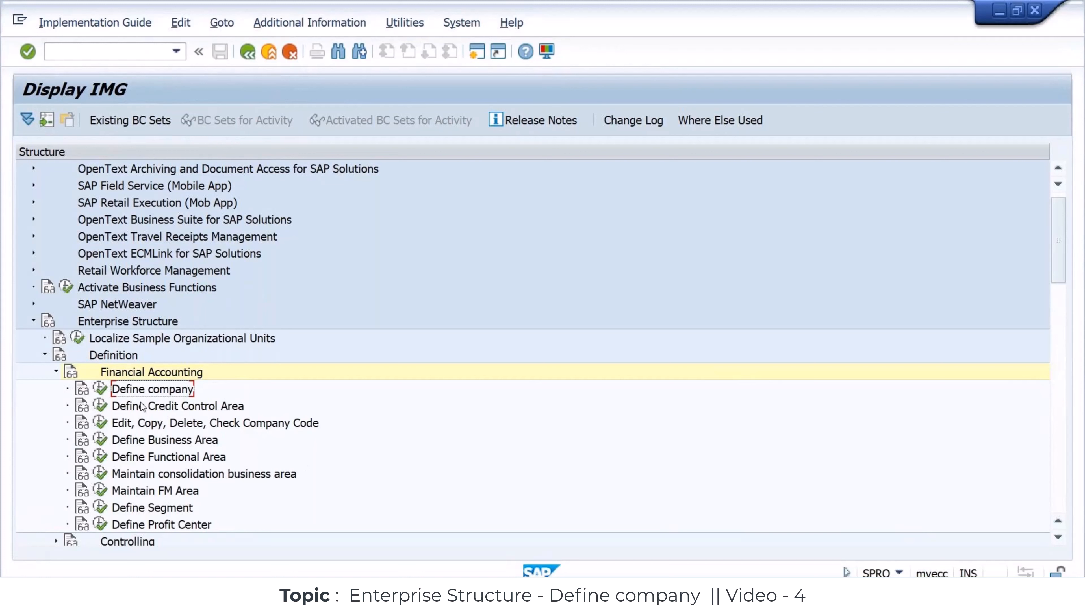
# Open the Define company activity under Financial Accounting and start a new entry in the internal trading partners table.
pyautogui.click(101, 388)
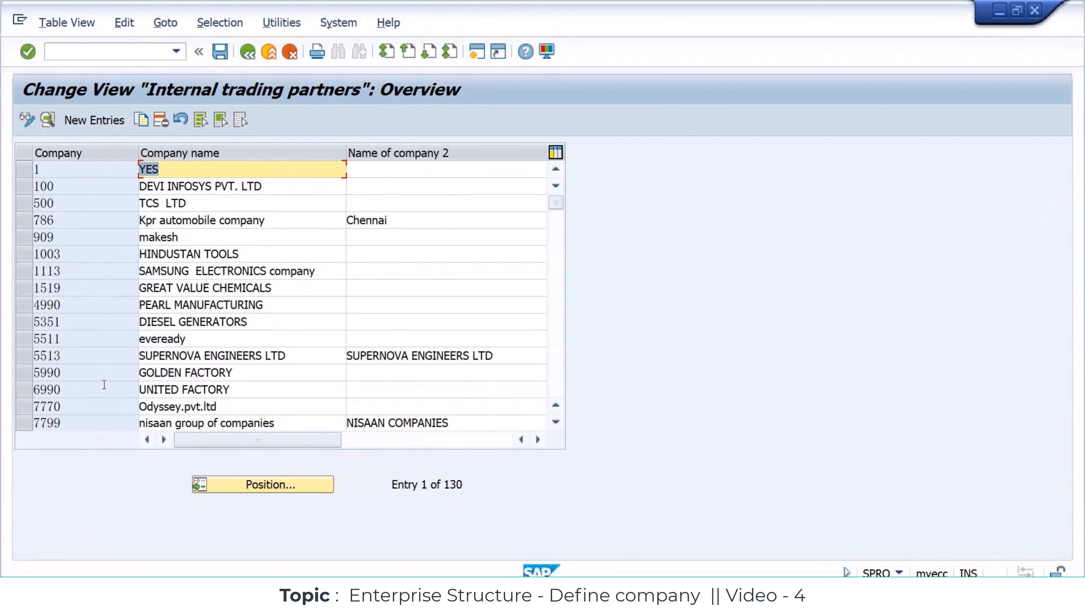
pyautogui.press('pagedown')
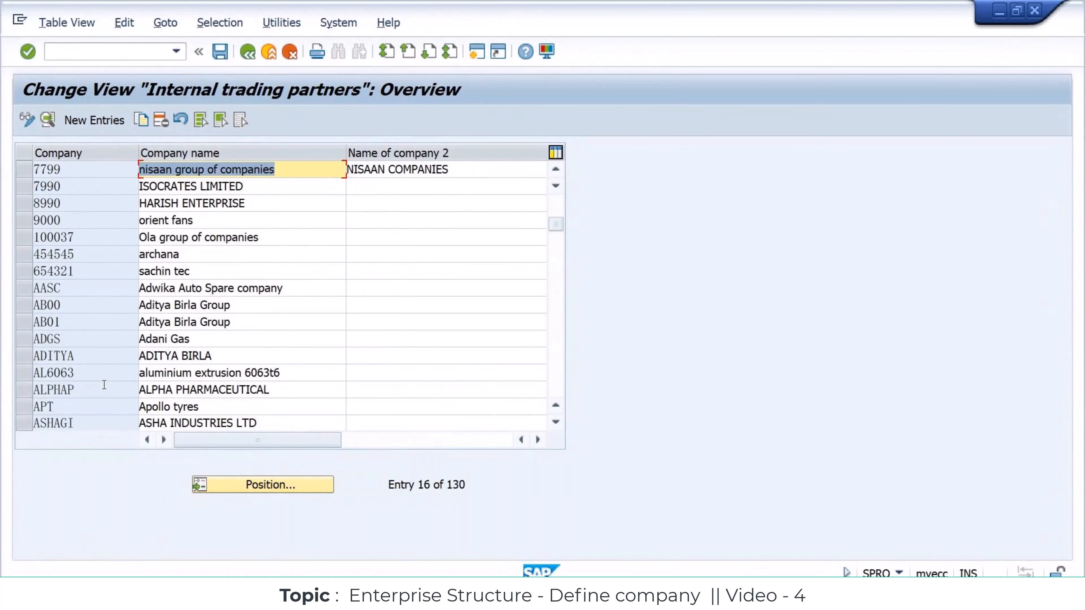
pyautogui.hotkey('ctrl', 's')
pyautogui.click(92, 234)
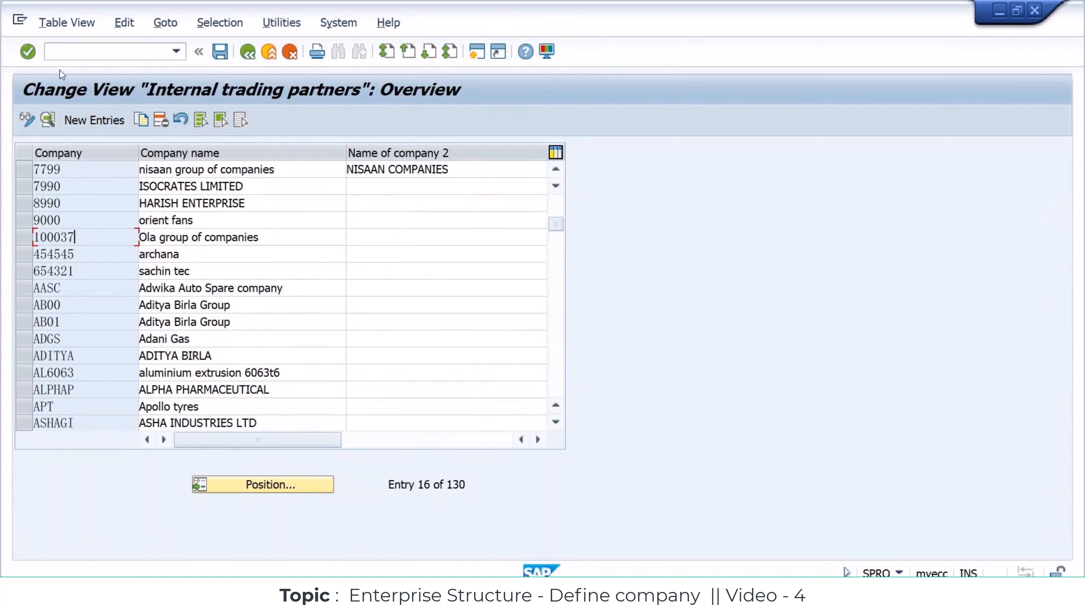
pyautogui.click(91, 120)
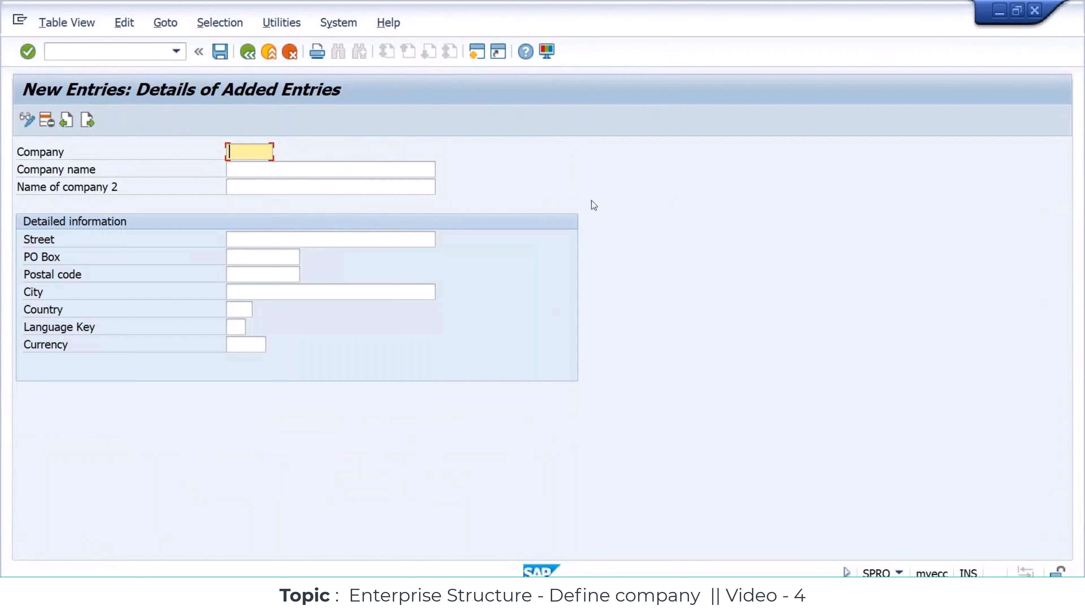
# Review the input fields of the new company entry, from the company name down to the currency.
pyautogui.press('Tab')
pyautogui.press('Tab')
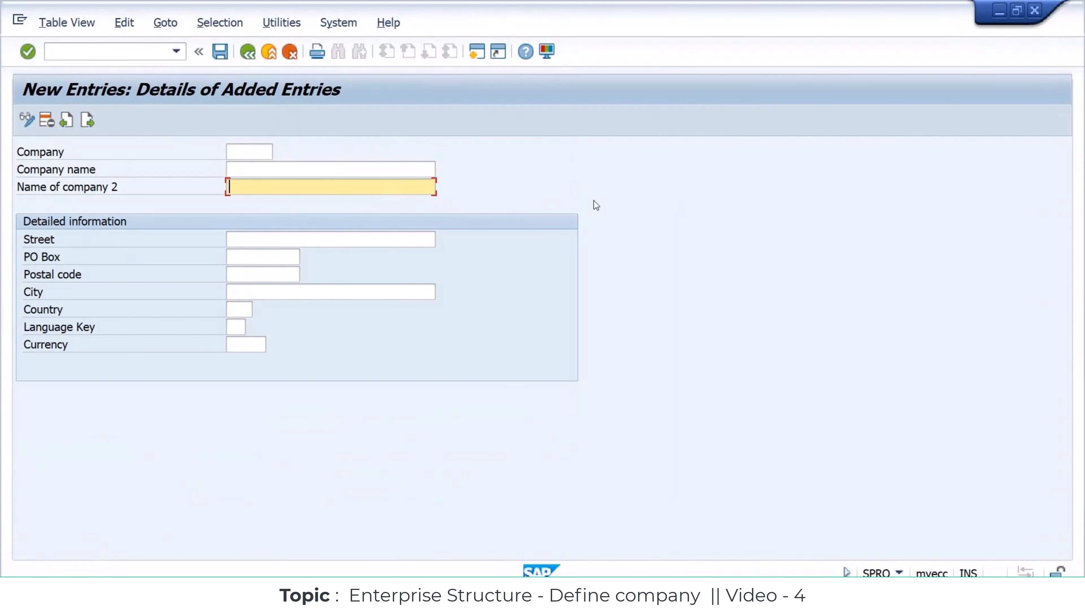
pyautogui.press('Tab')
pyautogui.press('Tab')
pyautogui.press('Tab')
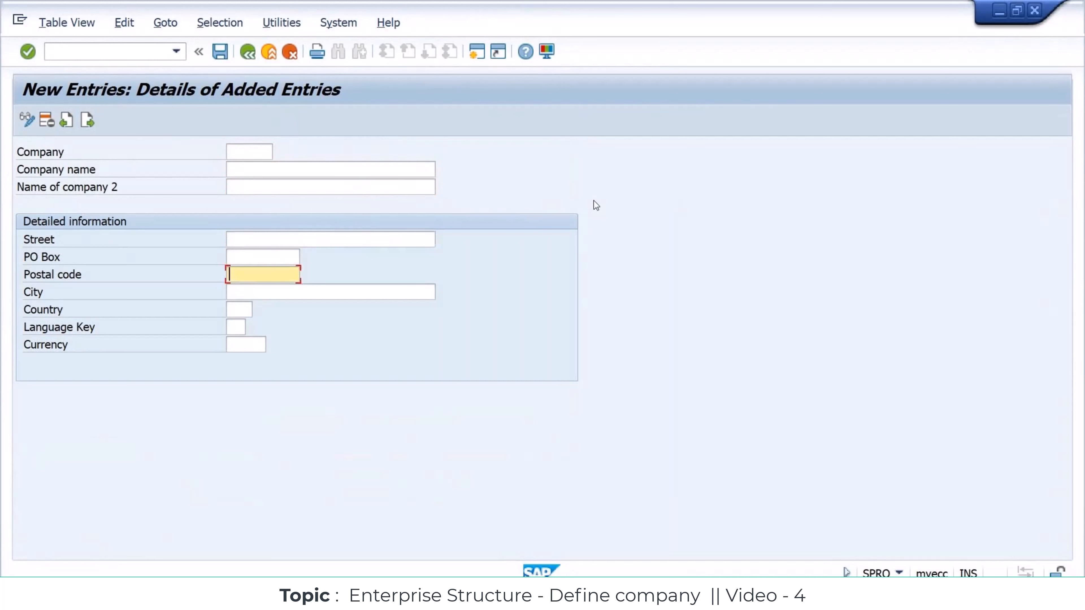
pyautogui.press('Tab')
pyautogui.press('Tab')
pyautogui.press('Tab')
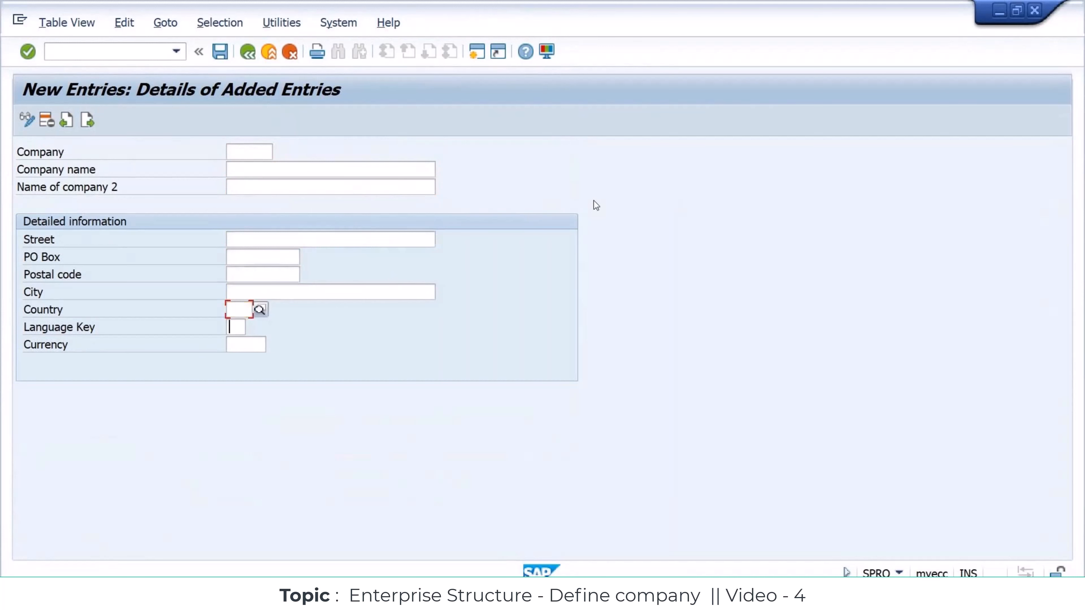
pyautogui.press('Tab')
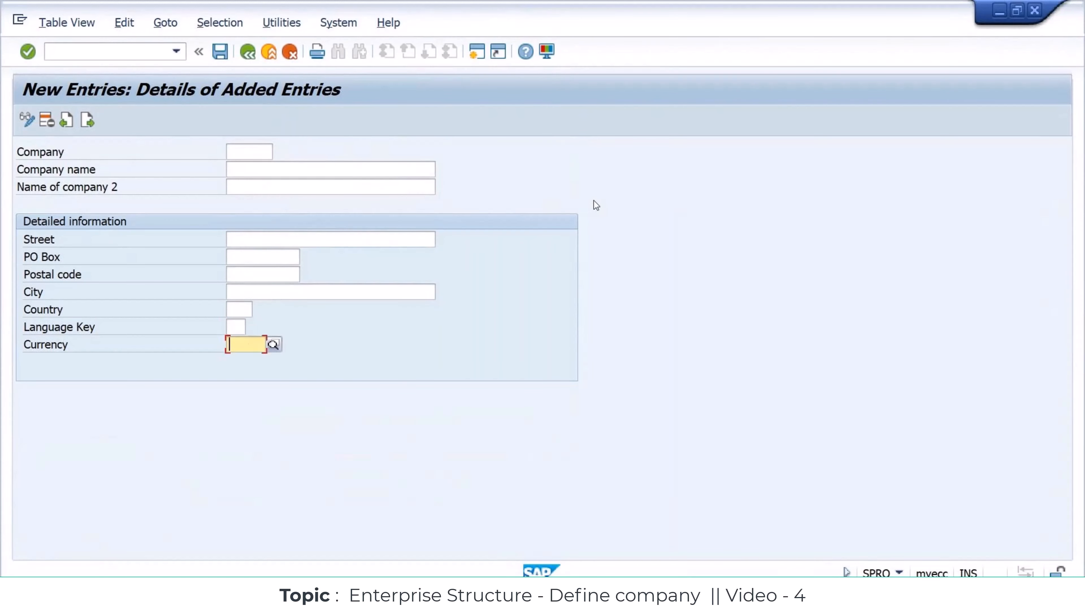
pyautogui.press('Tab')
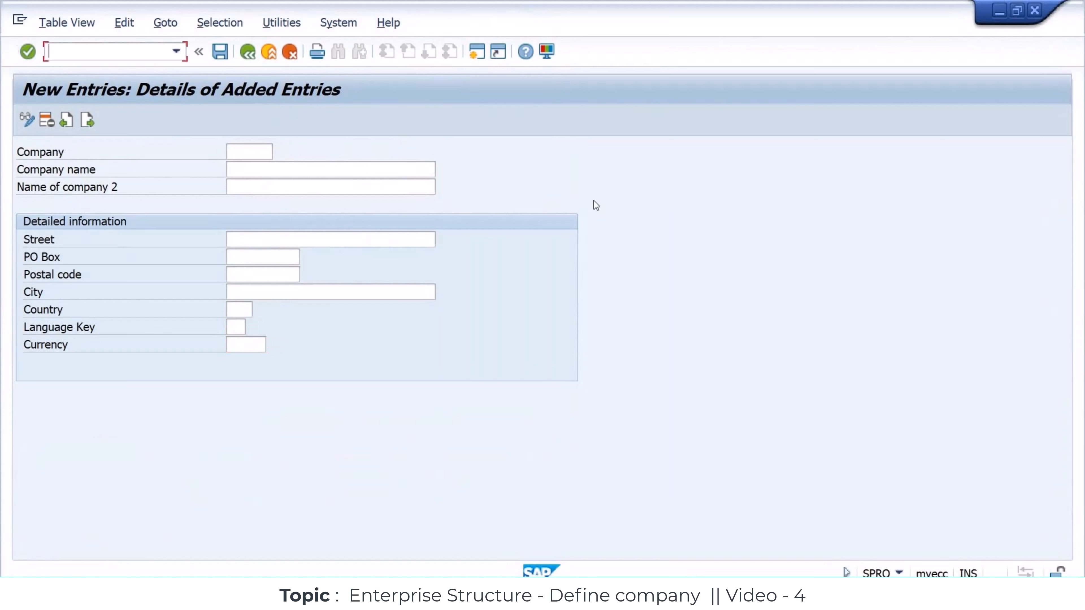
# Enter SAMSUN as the company code and SAMSUNG ELECTRONICS as the company name, leaving the second name empty.
pyautogui.click(270, 152)
pyautogui.write('SAM')
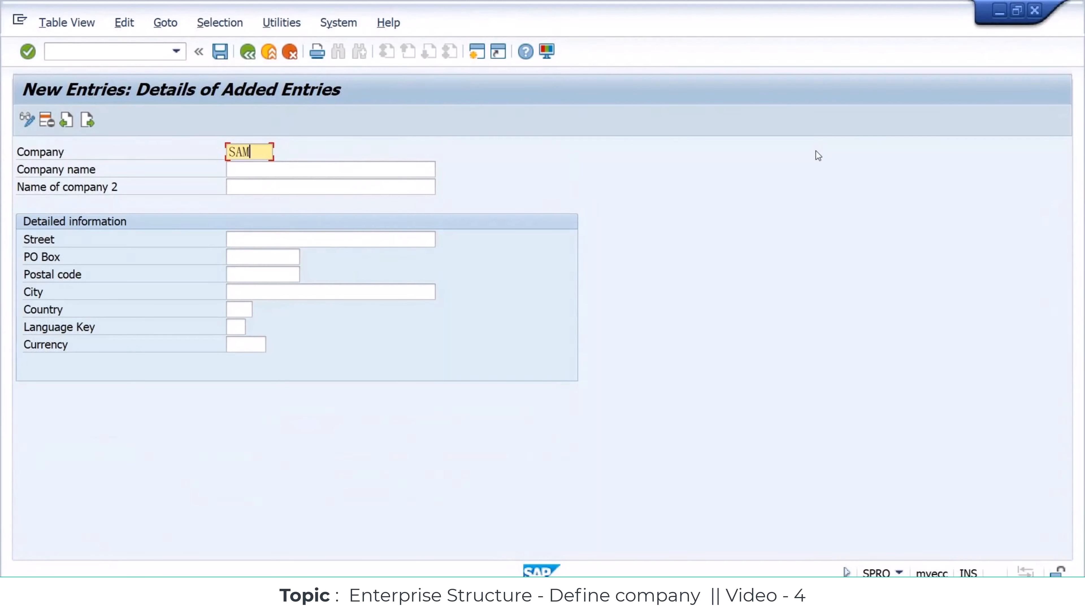
pyautogui.write('SUN')
pyautogui.press('Tab')
pyautogui.write('SAMSUNG ELECTRONICS')
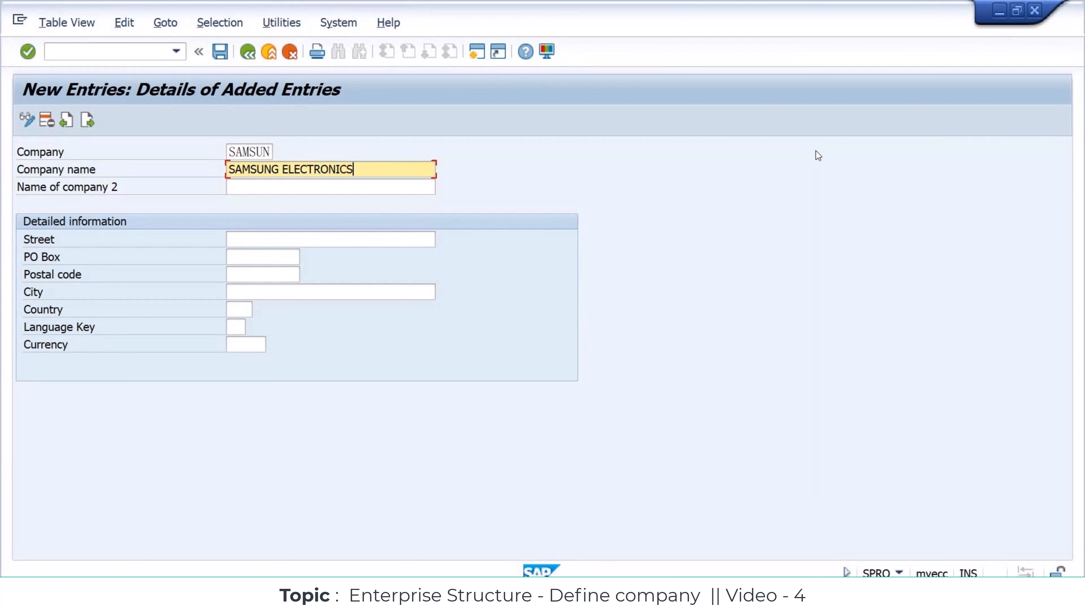
pyautogui.press('Tab')
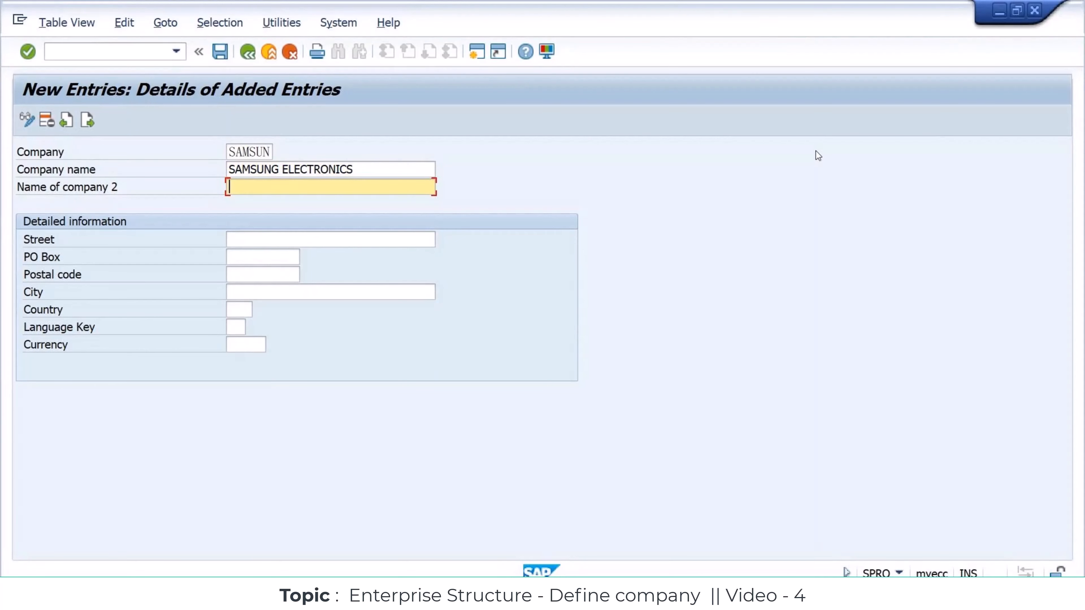
# Fill in the company's street with the suggested Panjagutta address.
pyautogui.press('Tab')
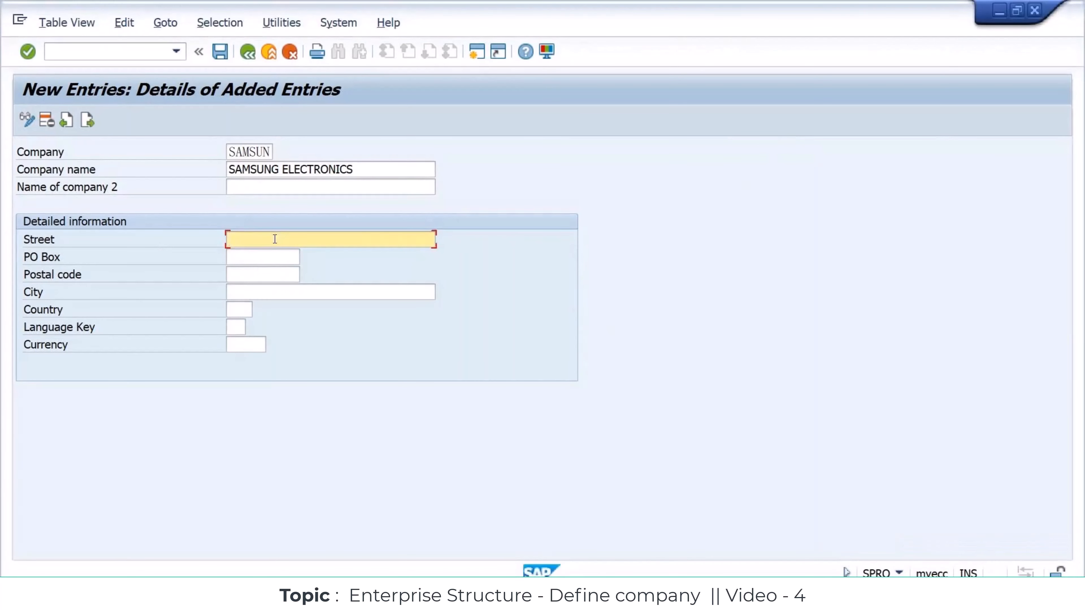
pyautogui.write('STEE')
pyautogui.press('BackSpace')
pyautogui.press('BackSpace')
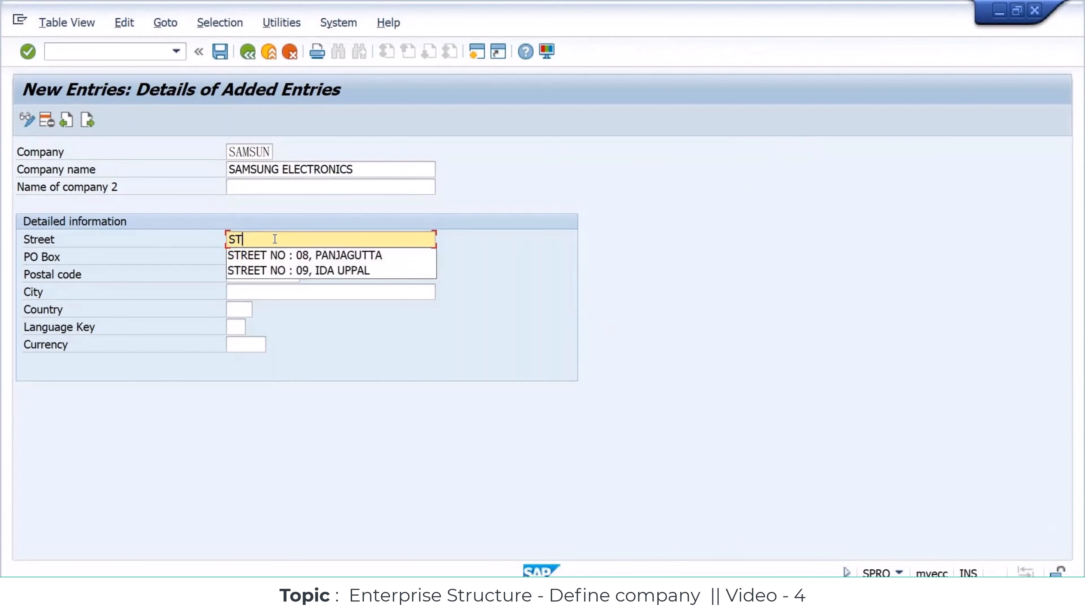
pyautogui.press('Down')
pyautogui.press('Return')
pyautogui.press('Tab')
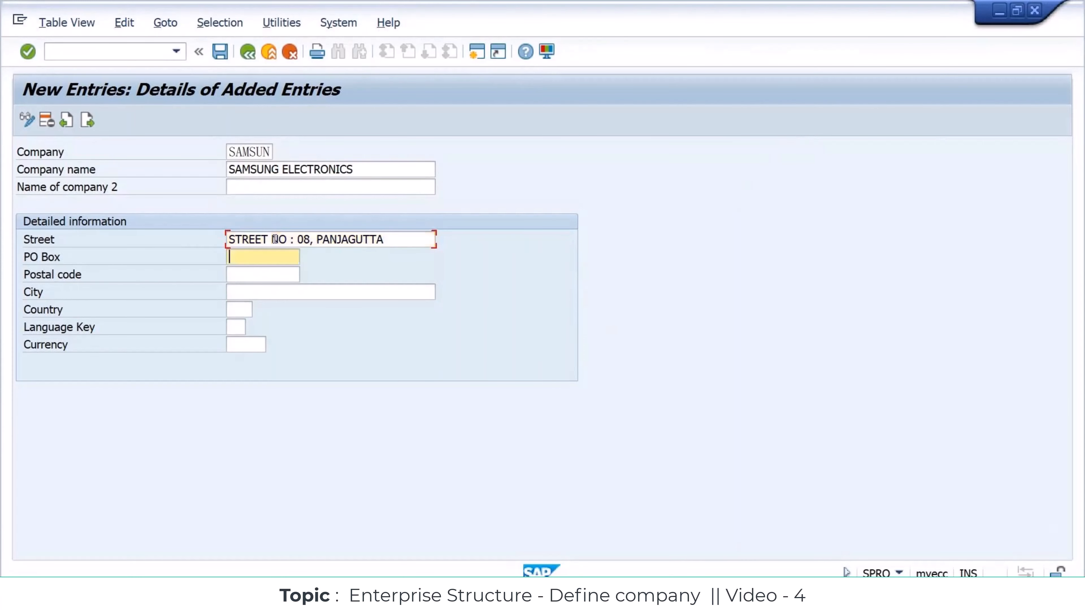
# Fill in the company's PO box and postal code, and set the city to HYDERABAD.
pyautogui.write('1254')
pyautogui.press('Tab')
pyautogui.write('500089')
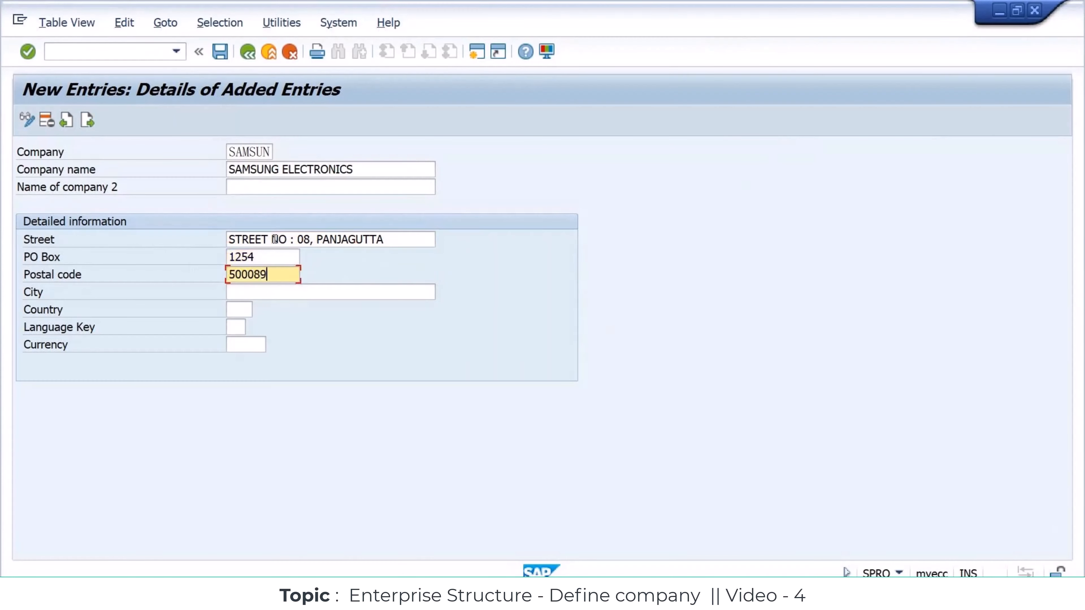
pyautogui.press('Tab')
pyautogui.write('HYDE')
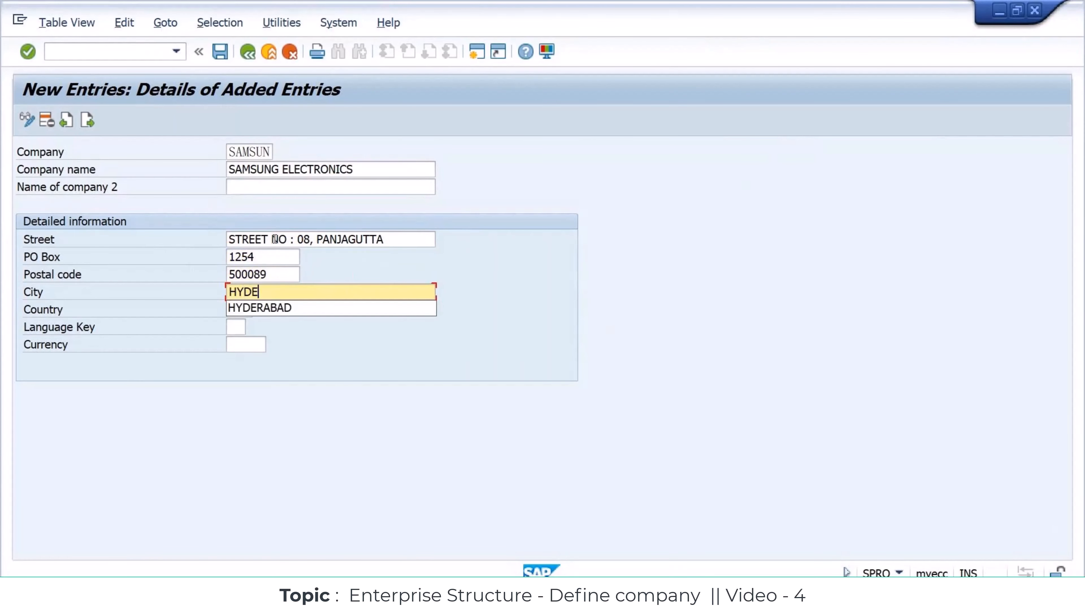
pyautogui.write('RABAD')
pyautogui.press('Tab')
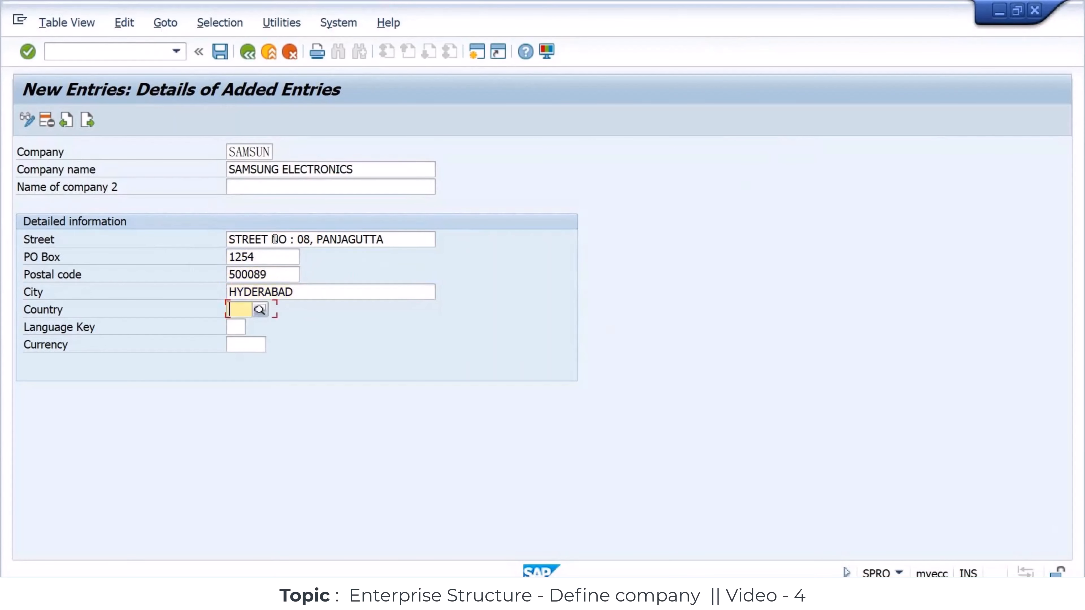
# Set the country to IN, the language key to EN and the currency to INR, and save the company entry.
pyautogui.write('IN')
pyautogui.press('Tab')
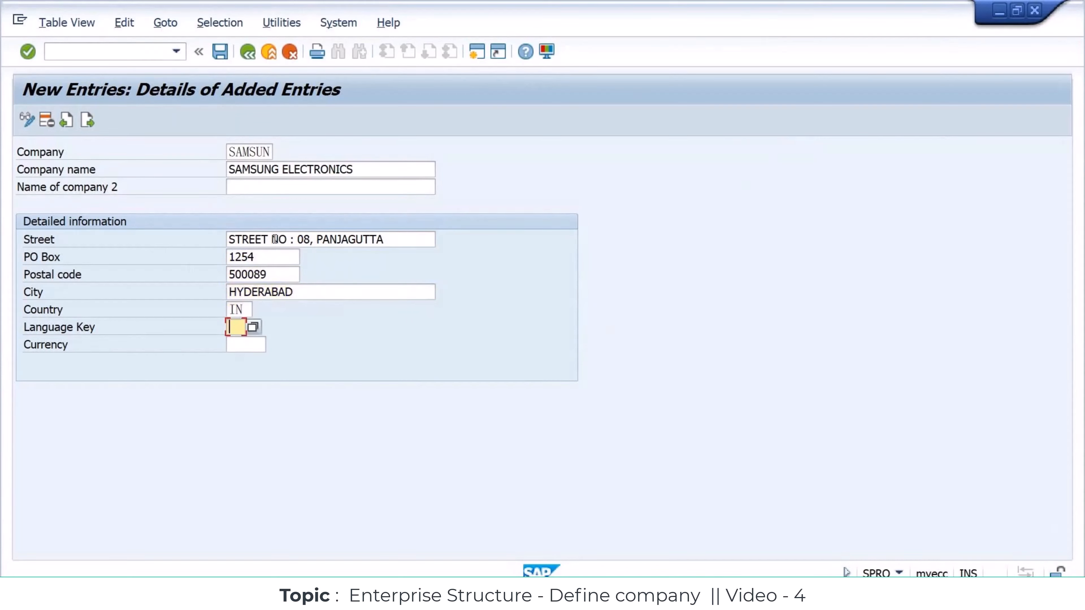
pyautogui.write('EN')
pyautogui.press('Tab')
pyautogui.write('INR')
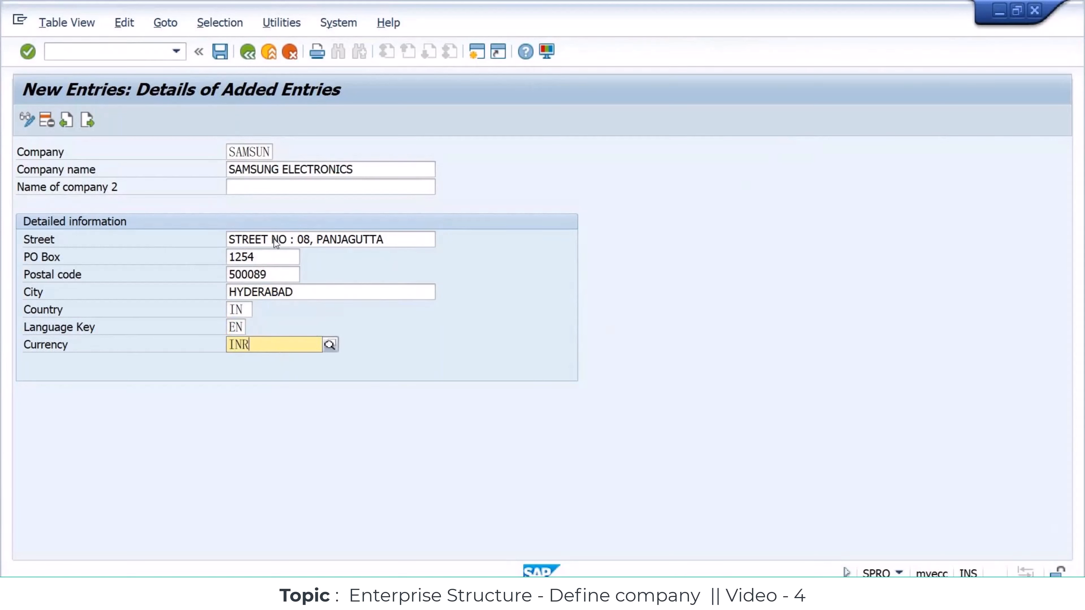
pyautogui.press('Return')
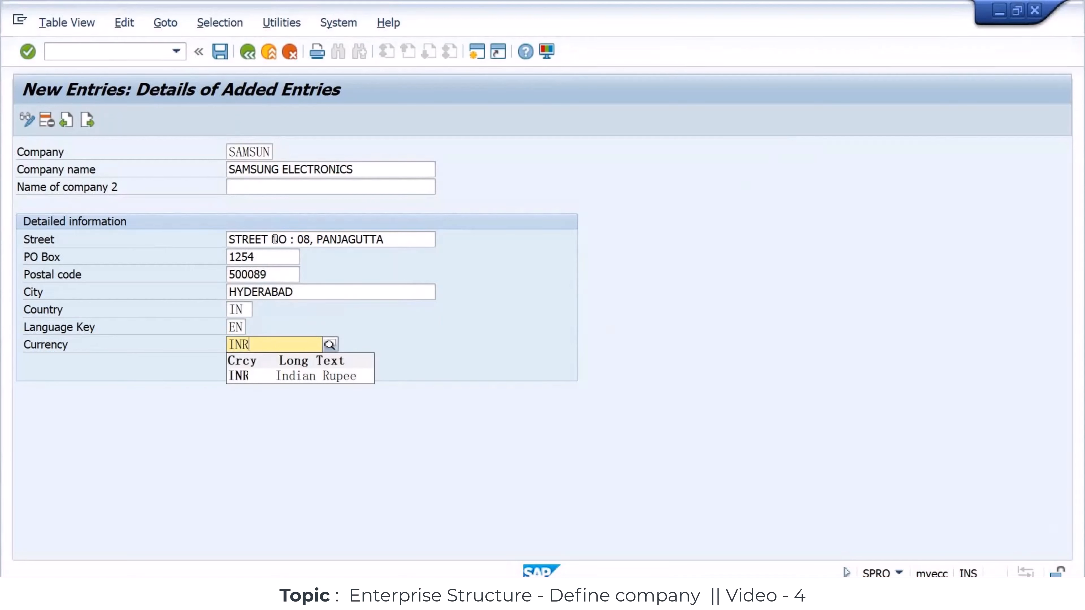
pyautogui.press('Return')
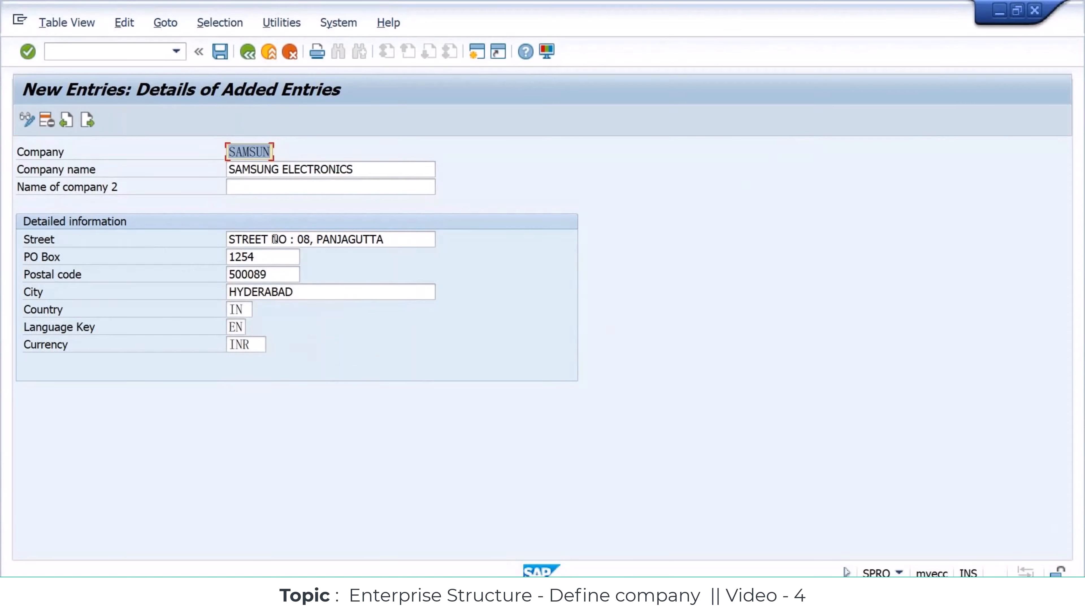
pyautogui.click(220, 59)
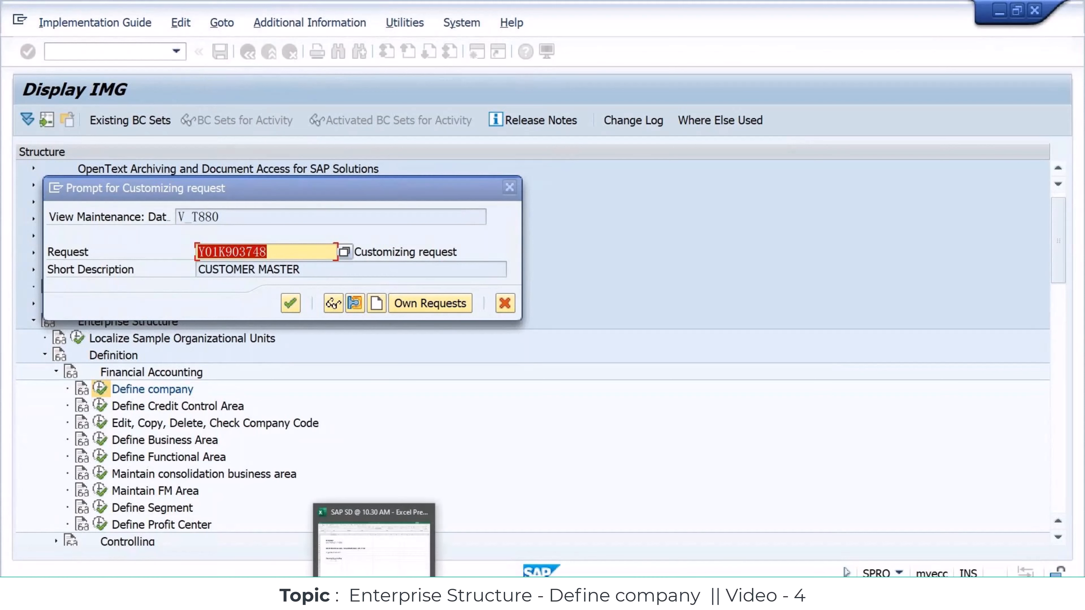
# Switch to the SAP SD workbook in Excel and replace the Financial Accounting heading in B12 with TRANSPORT REQUEST.
pyautogui.click(327, 505)
pyautogui.click(106, 393)
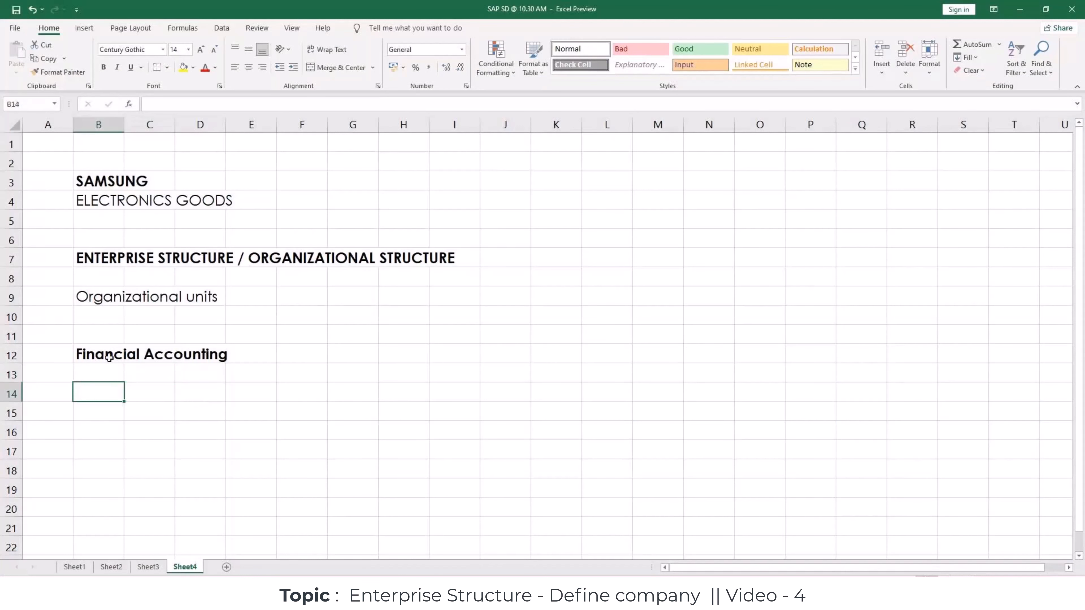
pyautogui.click(109, 357)
pyautogui.hotkey('ctrl', 'c')
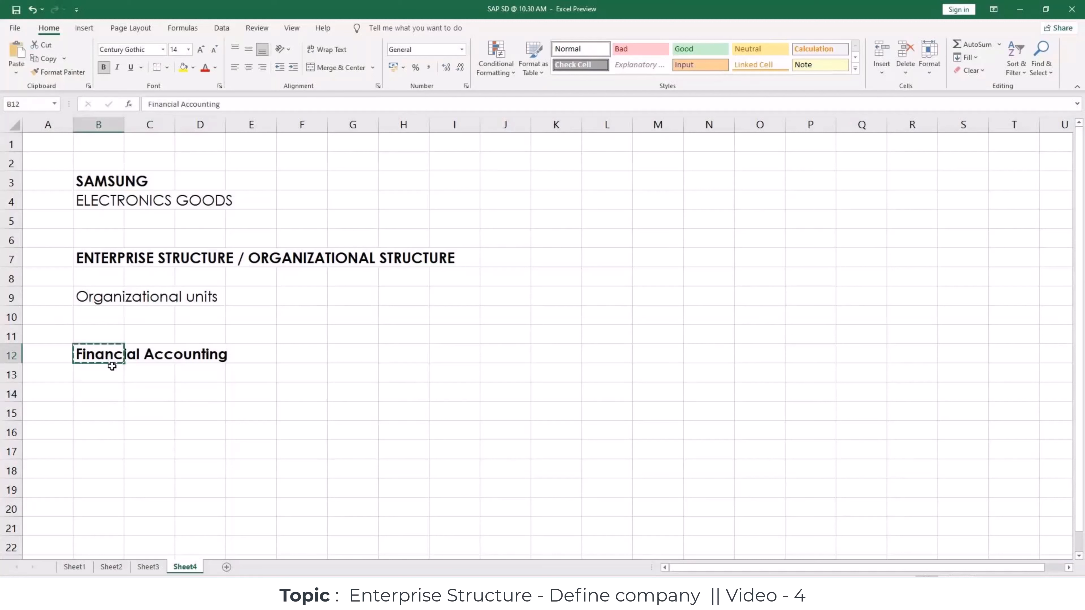
pyautogui.press('Delete')
pyautogui.write('tra')
pyautogui.press('BackSpace')
pyautogui.press('BackSpace')
pyautogui.press('BackSpace')
pyautogui.write('TRANSPORT REQUEST')
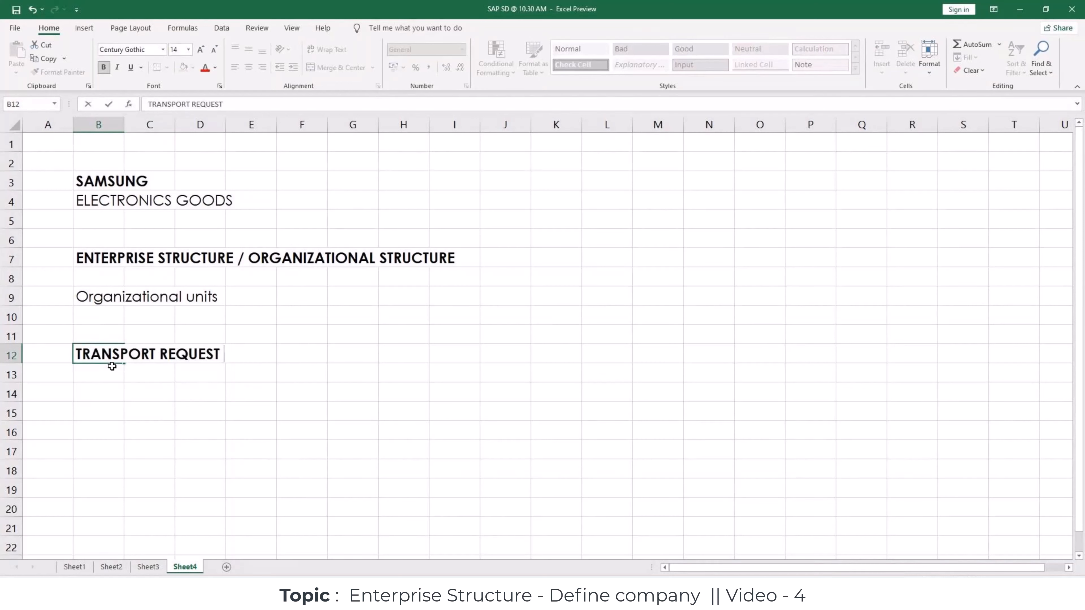
pyautogui.press('Return')
# Enter the note "Transport the data from server - server / Client - Client" in cell C13.
pyautogui.press('Right')
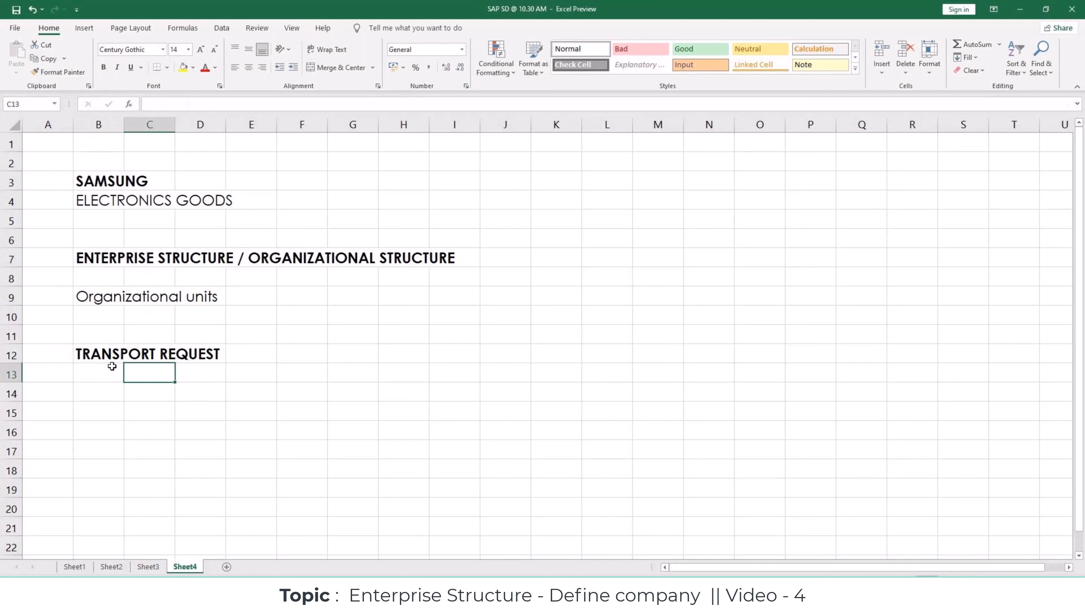
pyautogui.write('tRA')
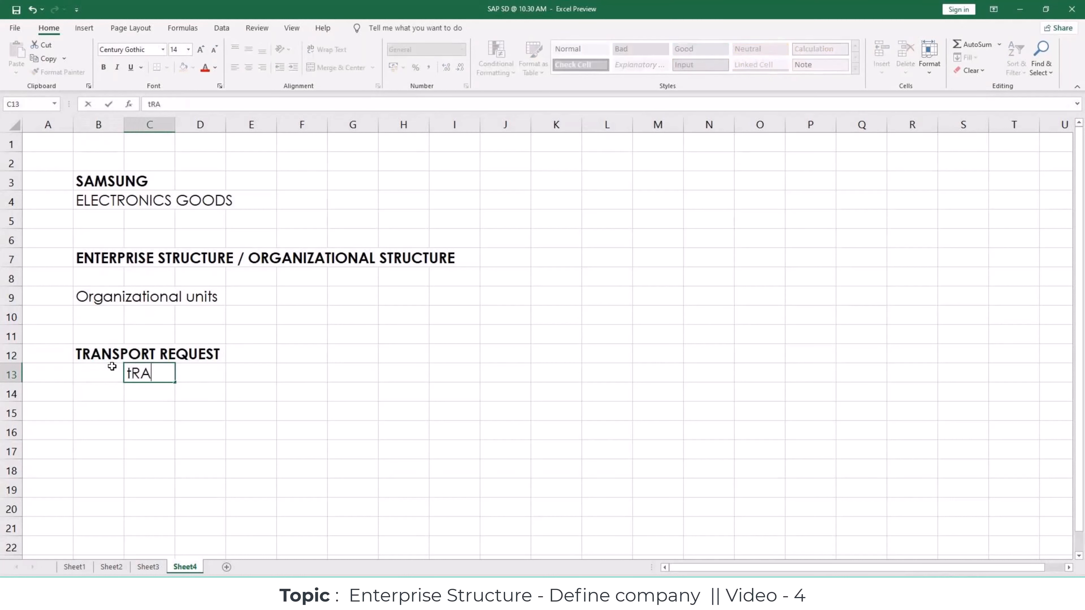
pyautogui.write('NSPORT t')
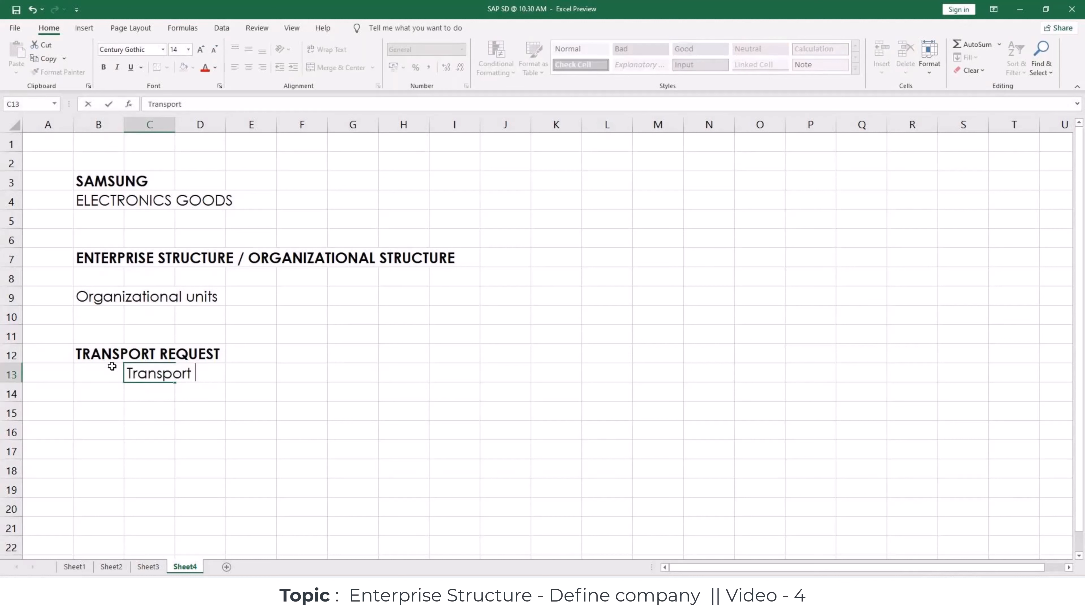
pyautogui.write('he data fr')
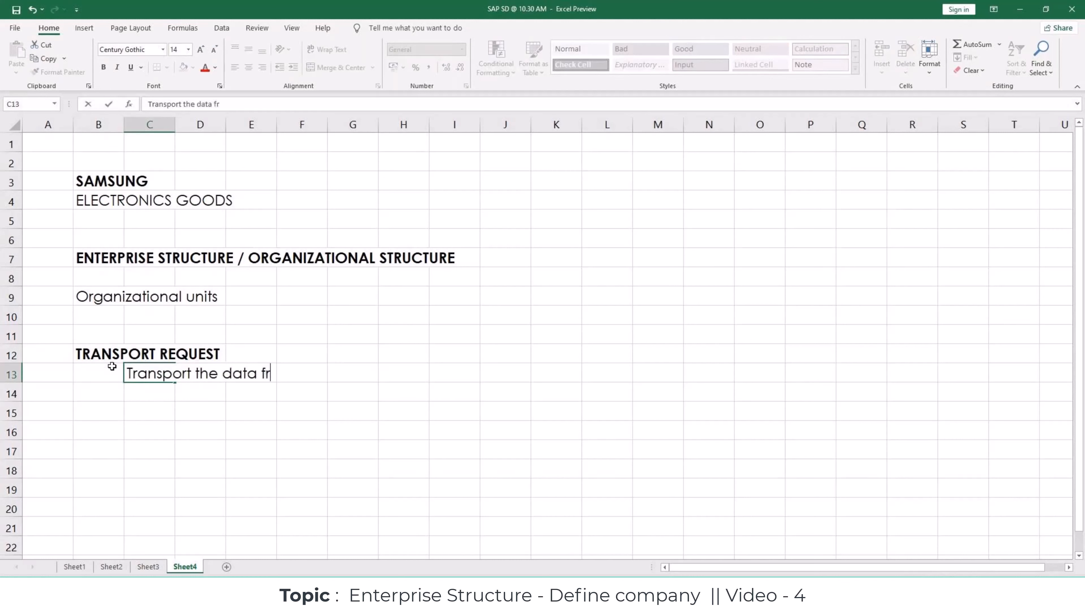
pyautogui.write('om server ')
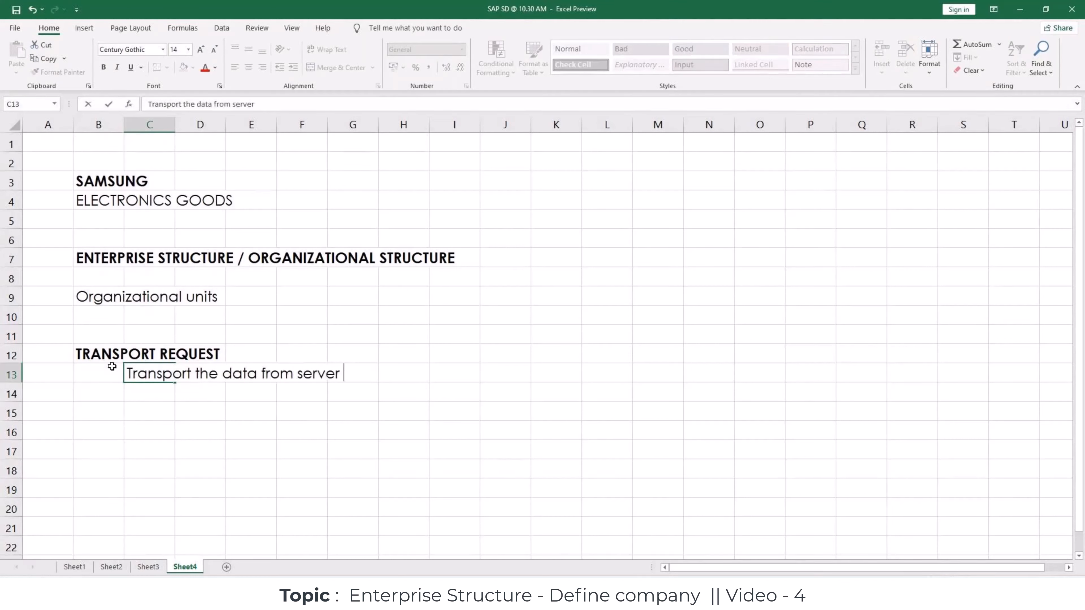
pyautogui.write('- server / Cline')
pyautogui.press('BackSpace')
pyautogui.press('BackSpace')
pyautogui.write('ent')
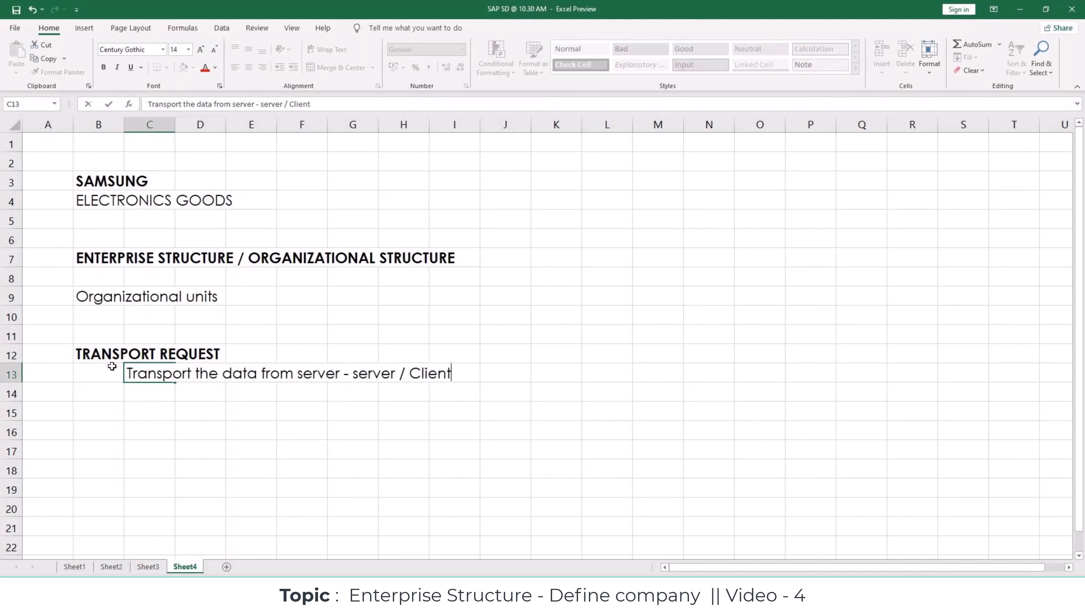
pyautogui.write(' - Client')
pyautogui.hotkey('ctrl', 'Return')
pyautogui.press('Down')
pyautogui.press('Left')
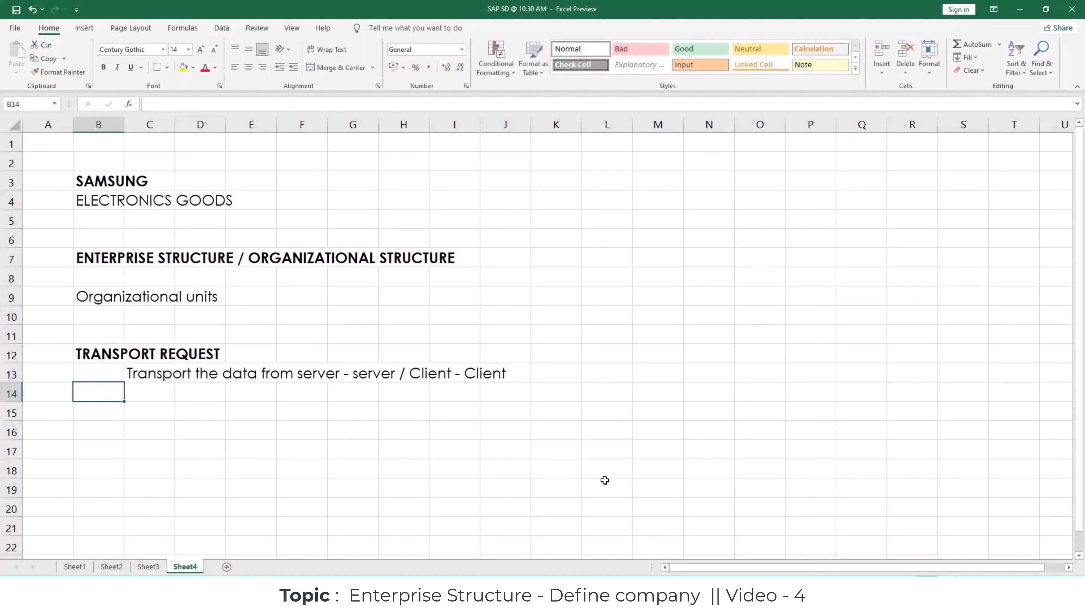
pyautogui.click(444, 391)
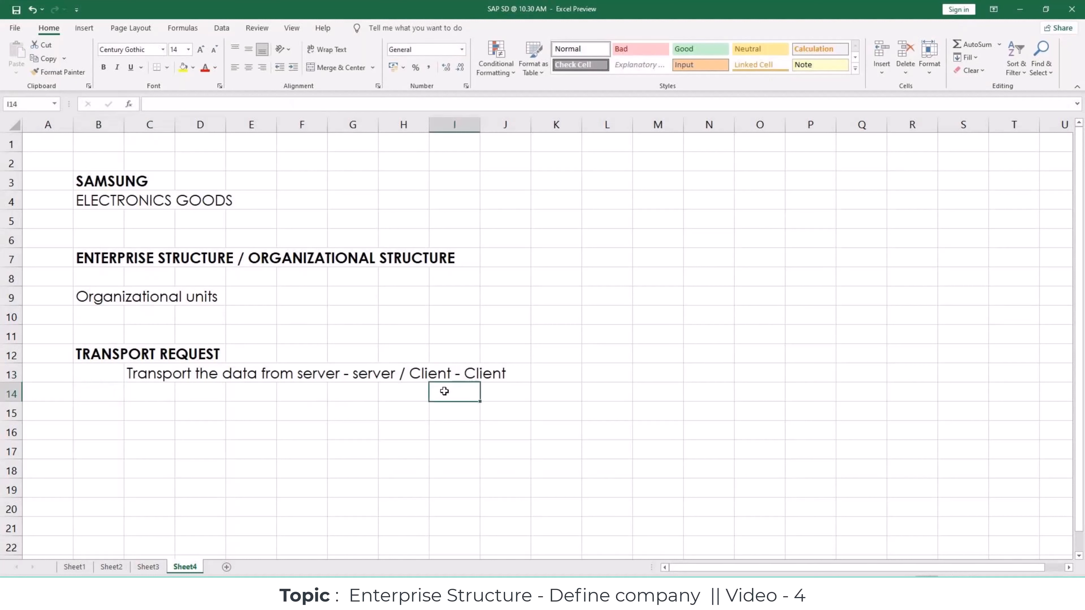
pyautogui.click(313, 411)
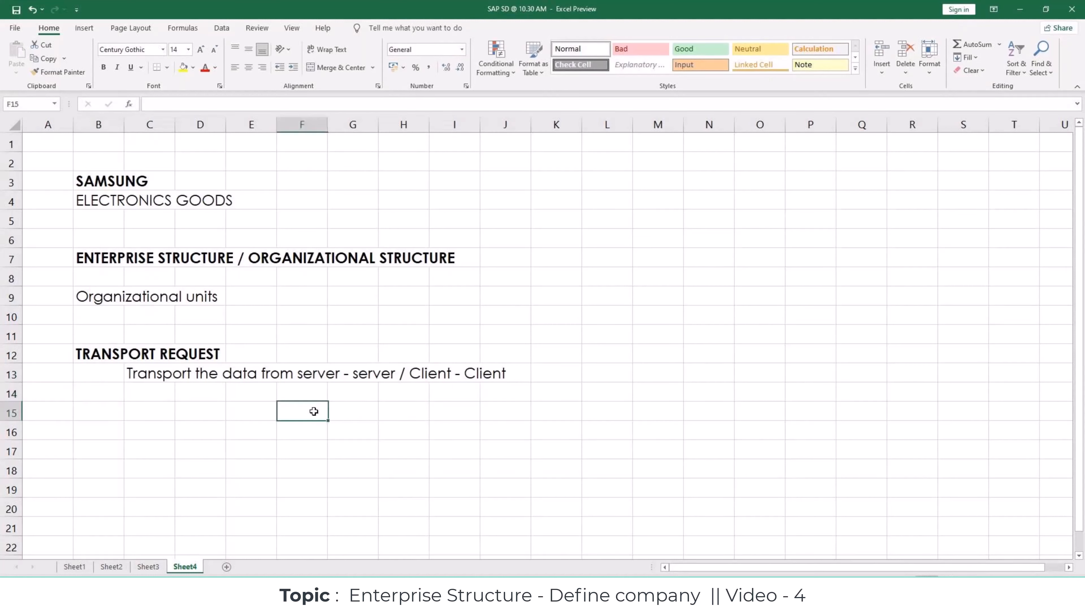
# Enter the server path "DEV - QAS - PRD" in cell F14 and the client pair "800-810" in cell I14.
pyautogui.doubleClick(314, 393)
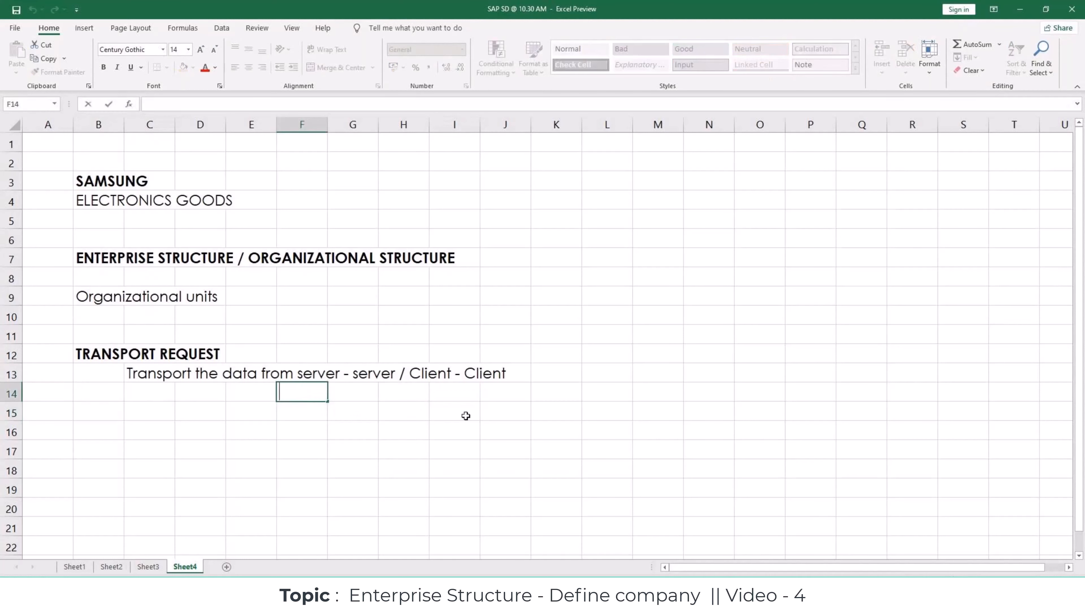
pyautogui.write('DEV - QAS - ')
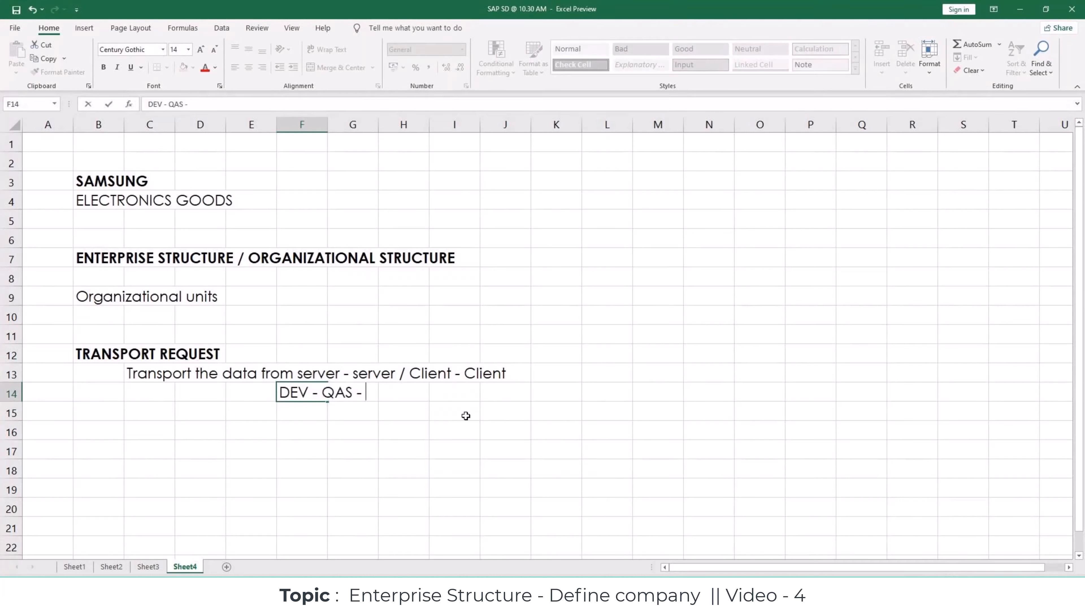
pyautogui.write('PRD')
pyautogui.press('Return')
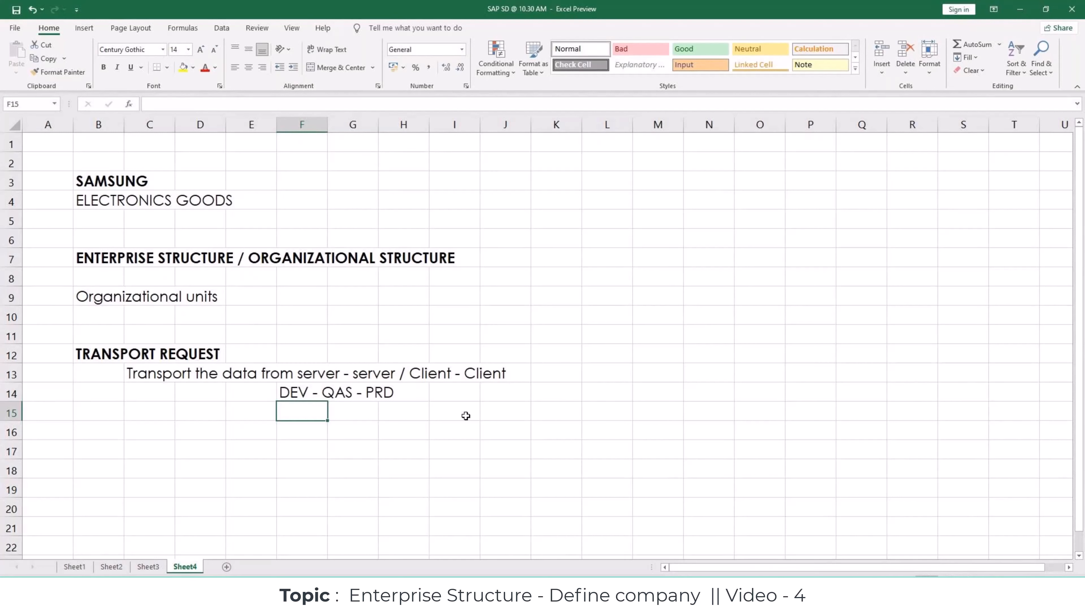
pyautogui.click(465, 396)
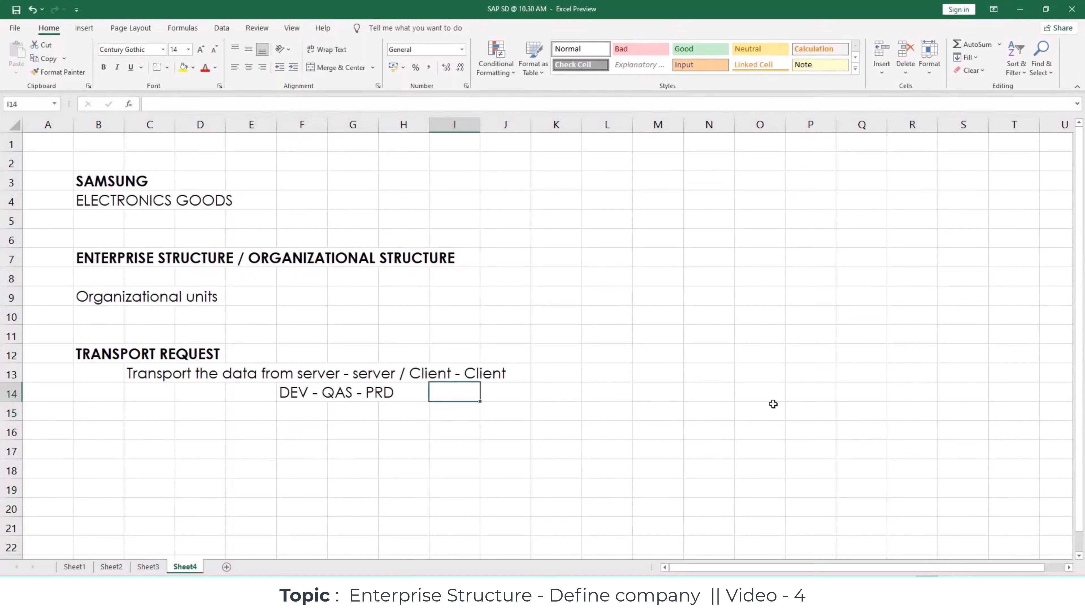
pyautogui.write('80')
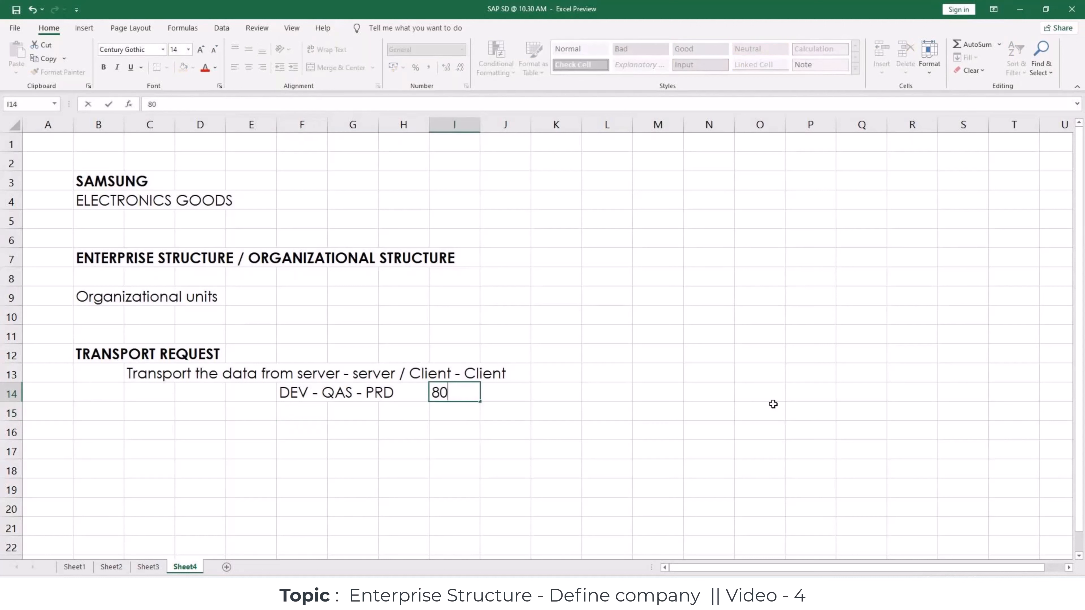
pyautogui.write('0-810')
pyautogui.click(208, 424)
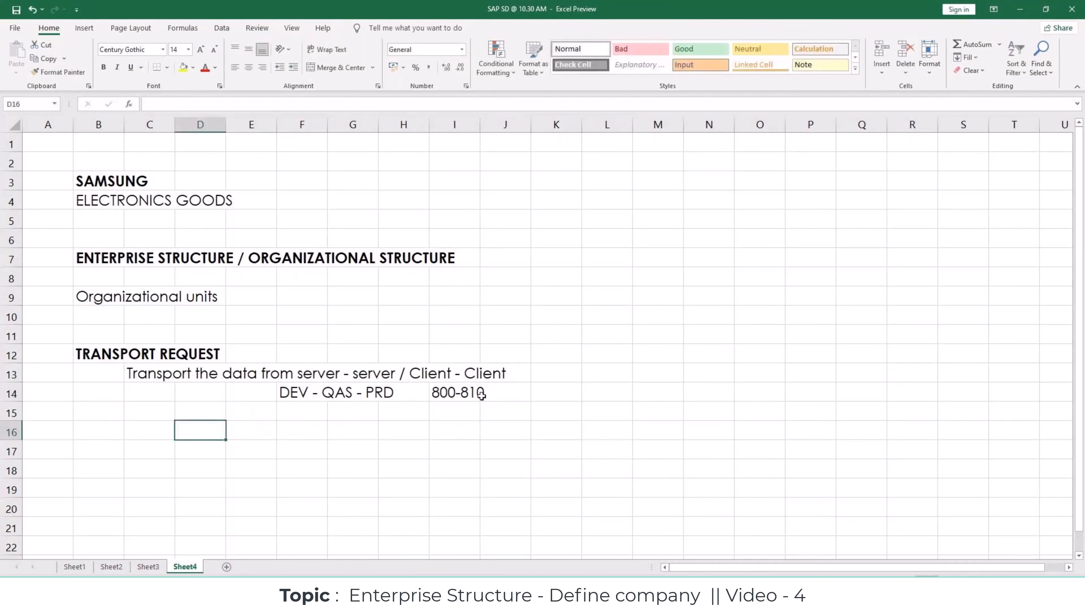
# Enter the label "BASIS CONSULTANTS" in cell L12, beside the TRANSPORT REQUEST heading.
pyautogui.click(619, 356)
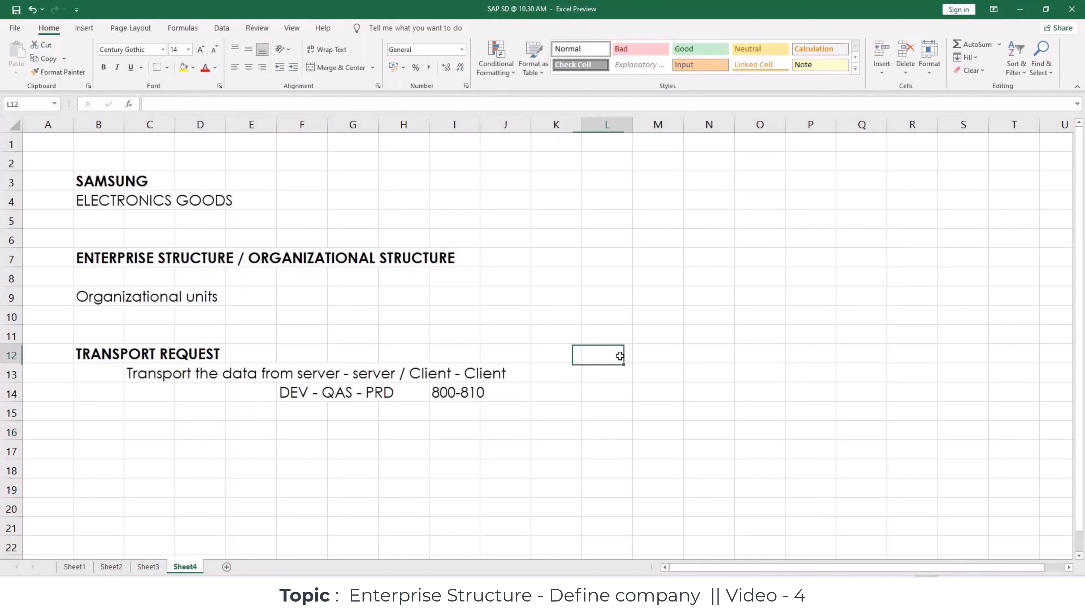
pyautogui.write('BASIS CO')
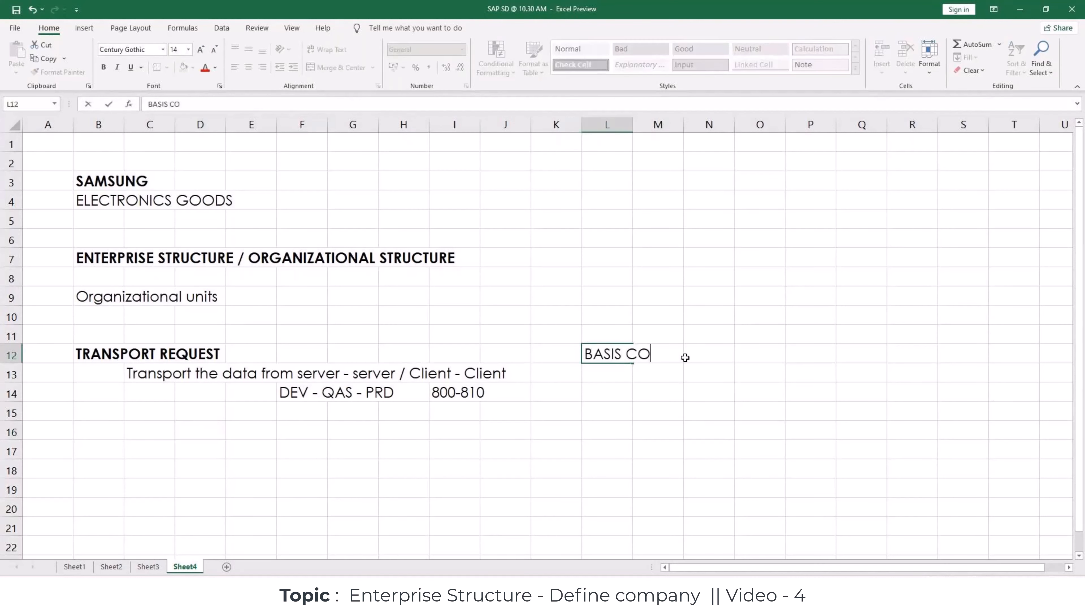
pyautogui.write('NSULTANTS')
pyautogui.press('Return')
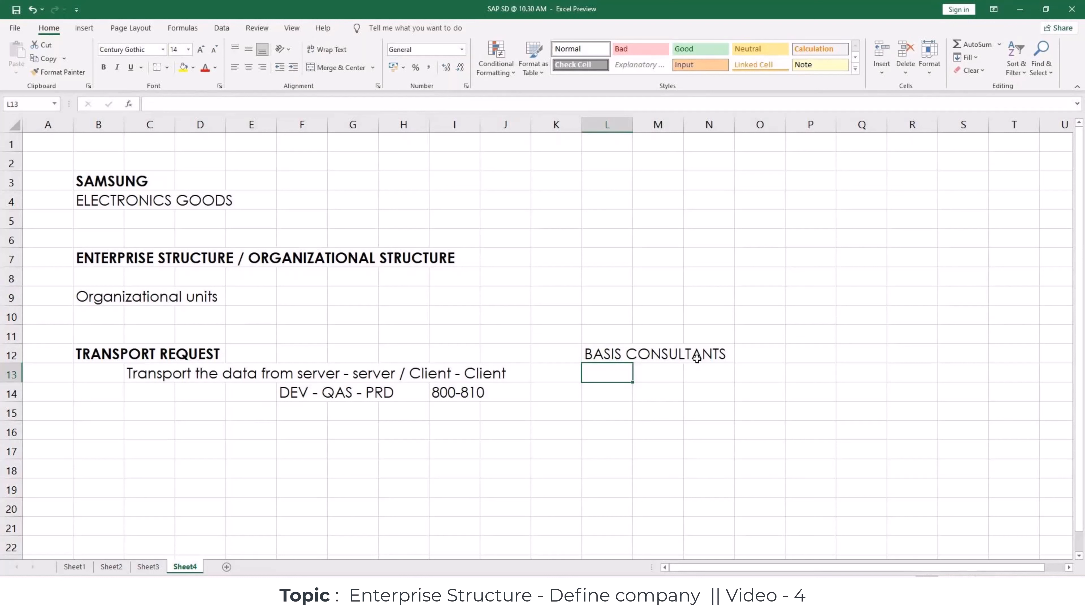
pyautogui.click(477, 467)
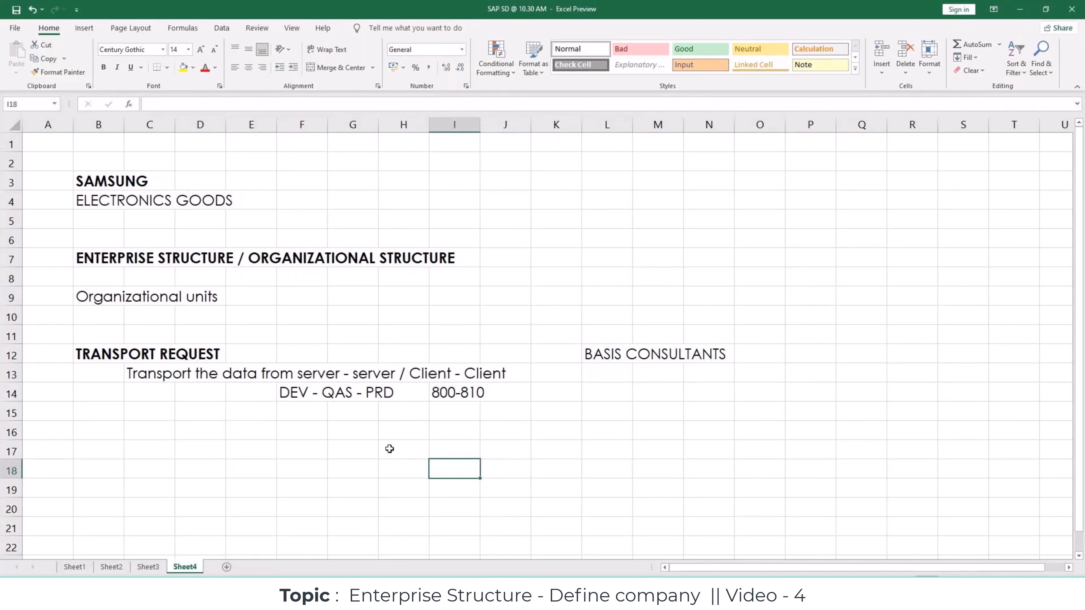
# Enter the subheading "2 Types of Transport request" in cell D16.
pyautogui.click(208, 430)
pyautogui.doubleClick(209, 430)
pyautogui.write('2 Types of')
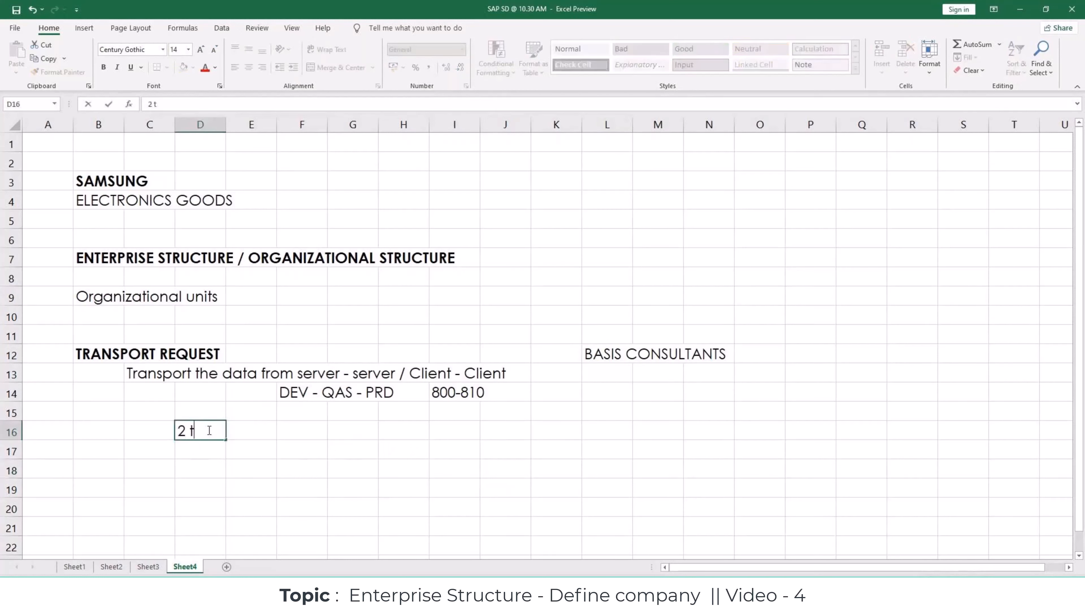
pyautogui.write(' Tra')
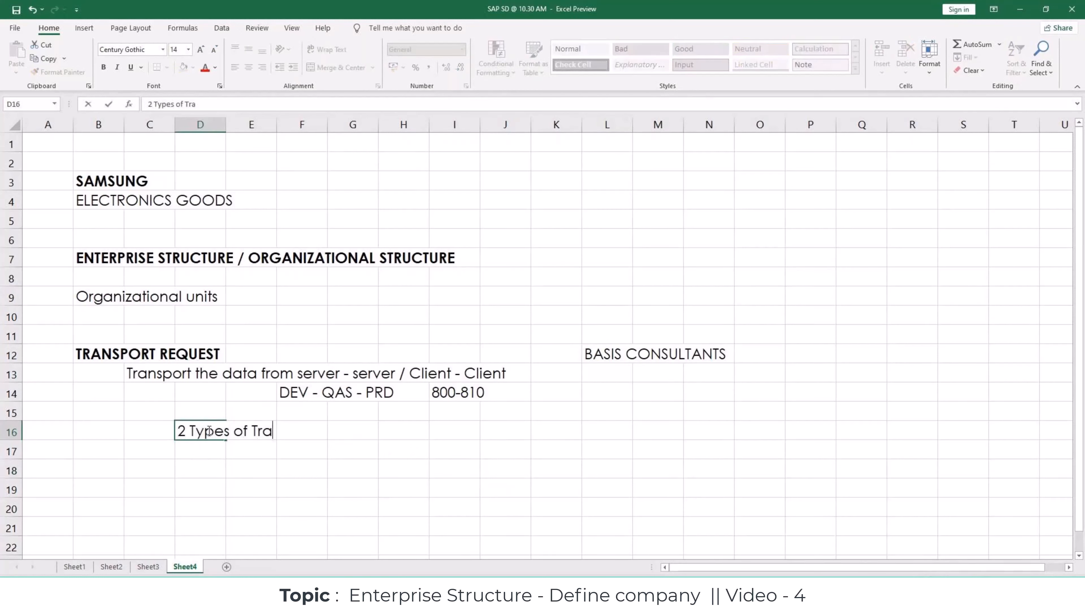
pyautogui.write('nsport request')
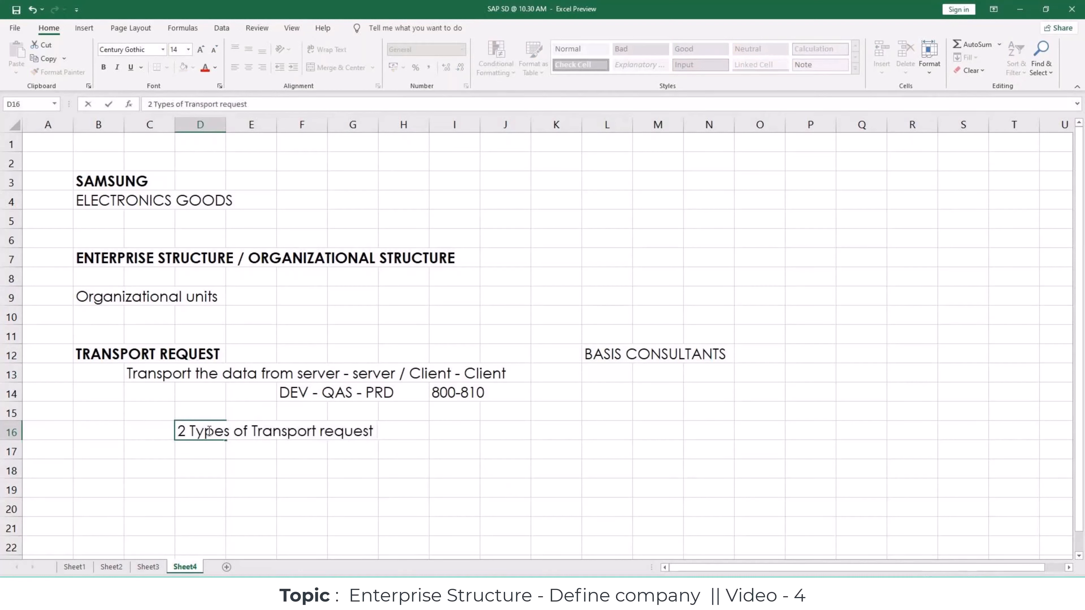
pyautogui.press('Return')
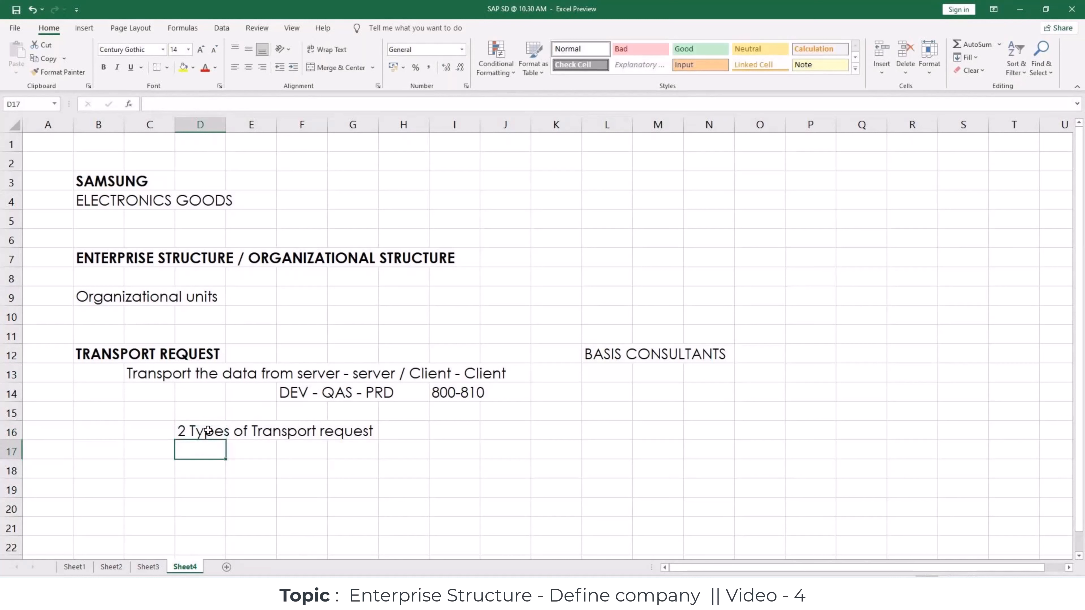
# List the two request types beneath the subheading: "customization request" in F18 and "Workbench request" in F19.
pyautogui.press('Down')
pyautogui.press('Right')
pyautogui.press('Right')
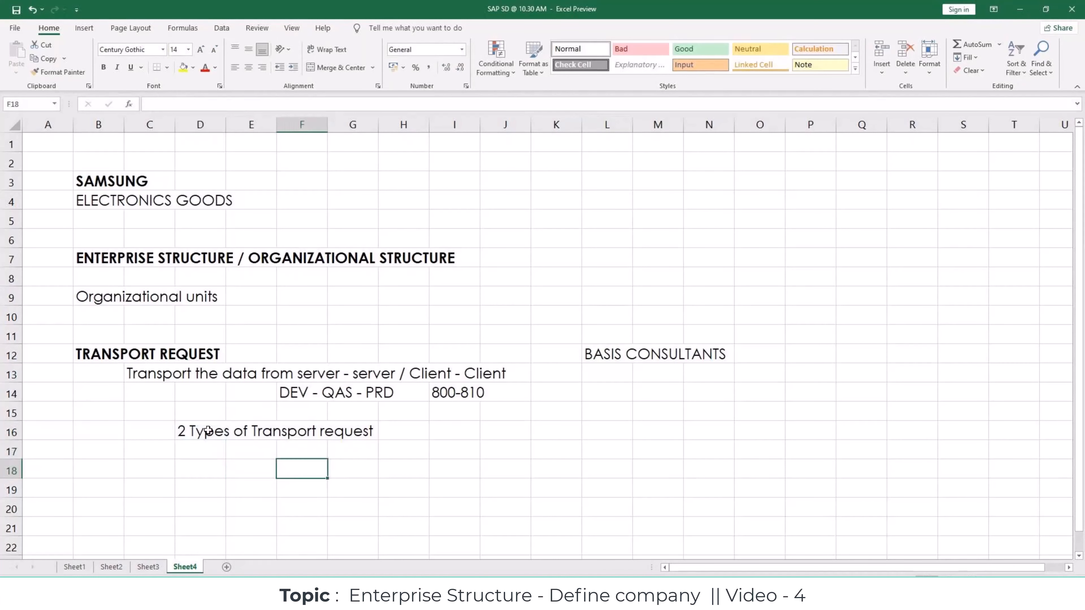
pyautogui.write('cu')
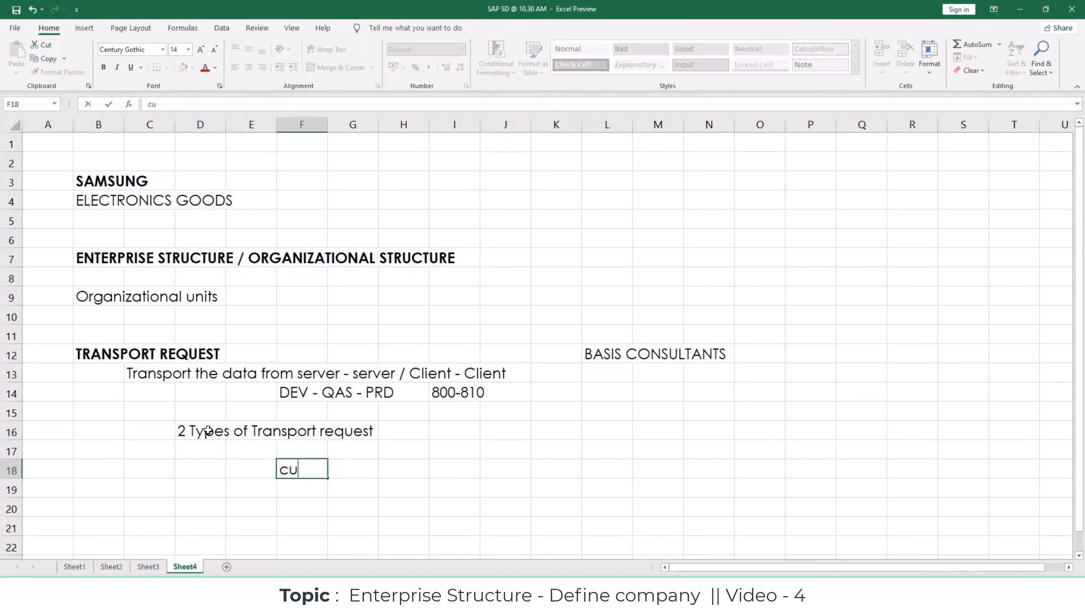
pyautogui.write('stomization request')
pyautogui.press('Return')
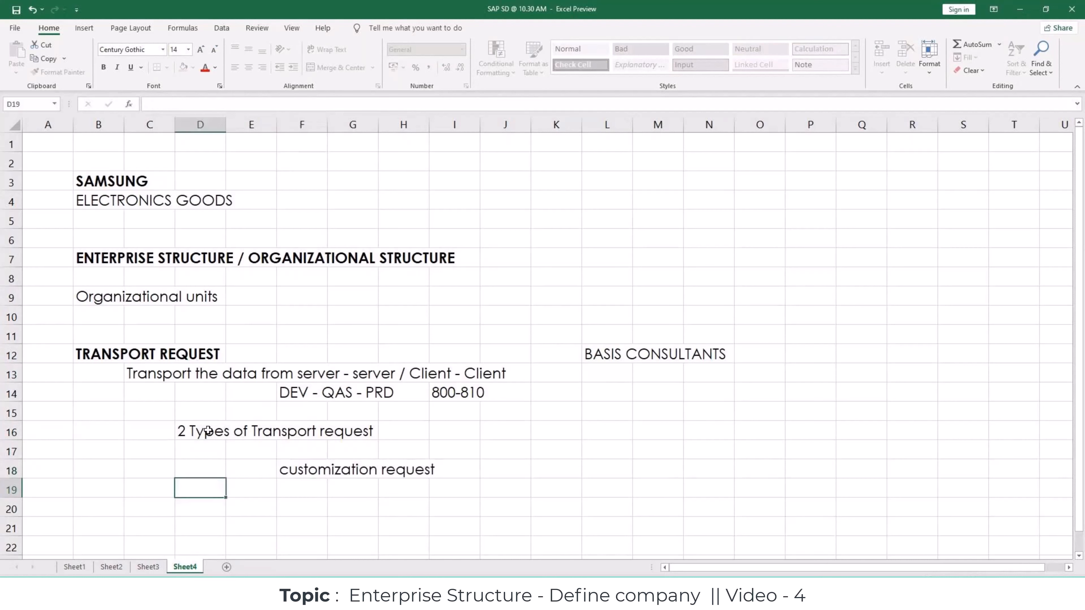
pyautogui.press('Right')
pyautogui.press('Right')
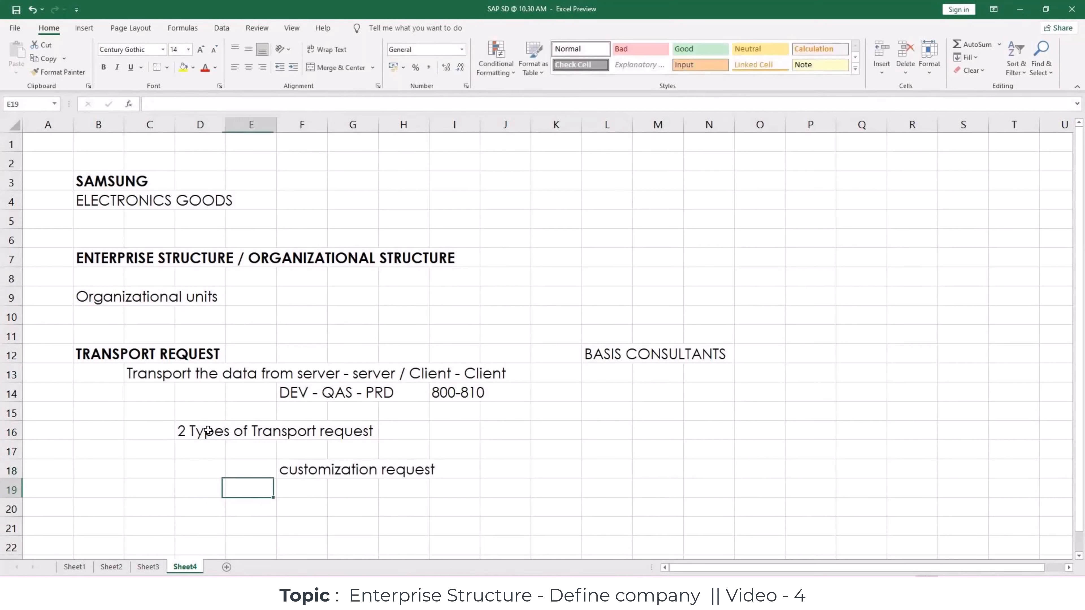
pyautogui.write('Workbebc')
pyautogui.press('BackSpace')
pyautogui.press('BackSpace')
pyautogui.write('nch request')
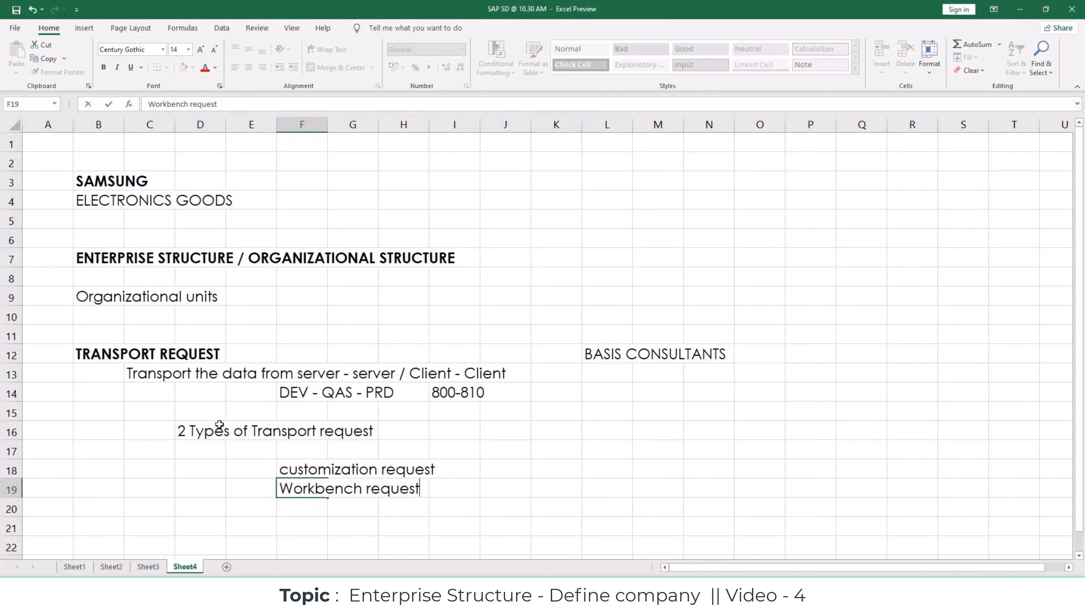
# Describe the two request types with "Client dependent" in cell J18 and "Client independent" in cell J19.
pyautogui.click(516, 472)
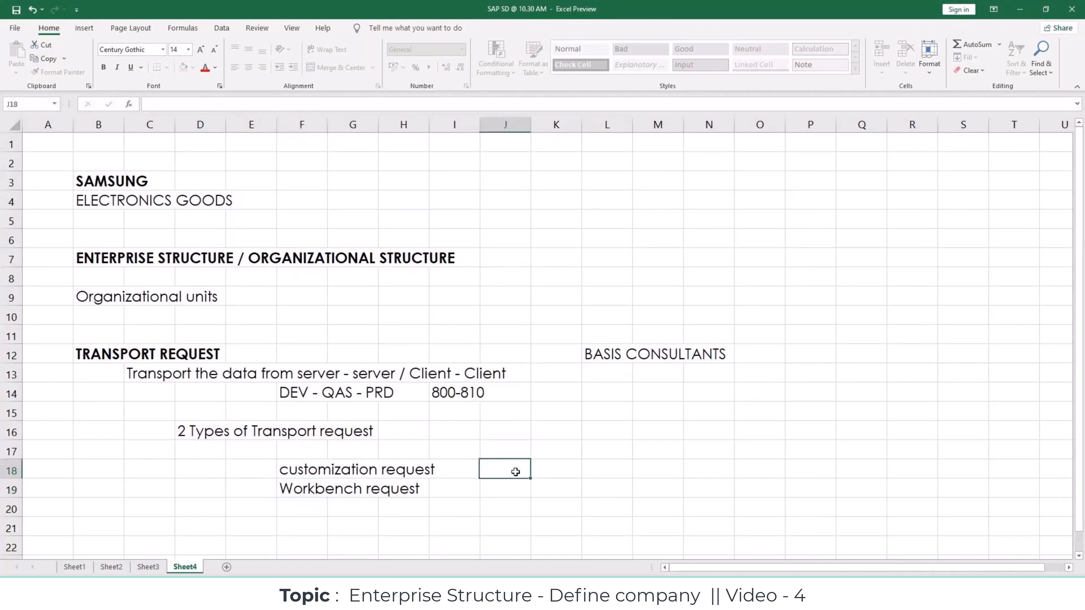
pyautogui.doubleClick(510, 471)
pyautogui.write('Client dependen')
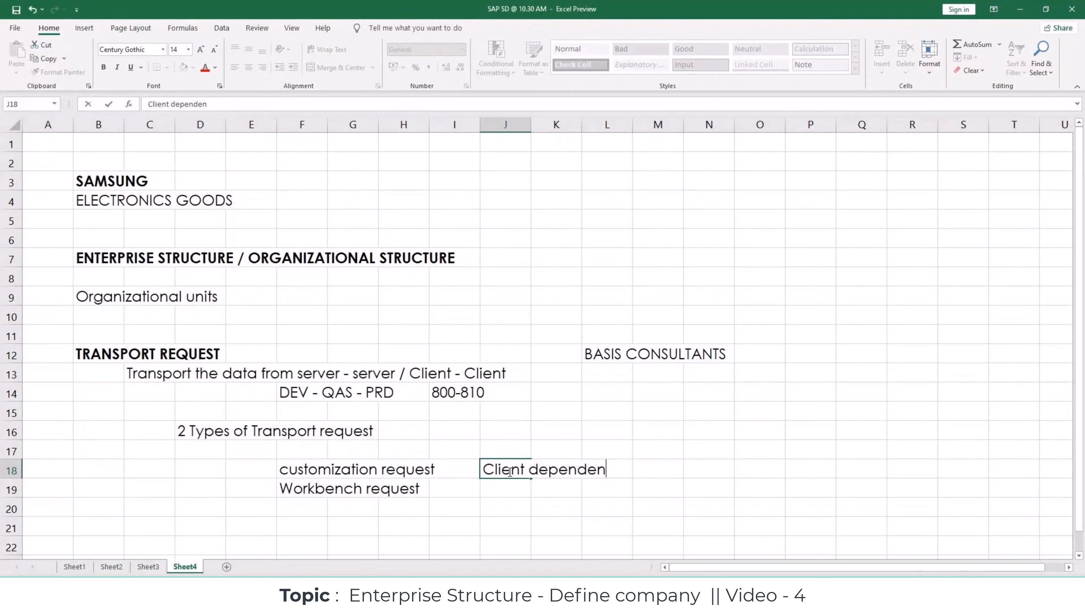
pyautogui.write('t')
pyautogui.press('Return')
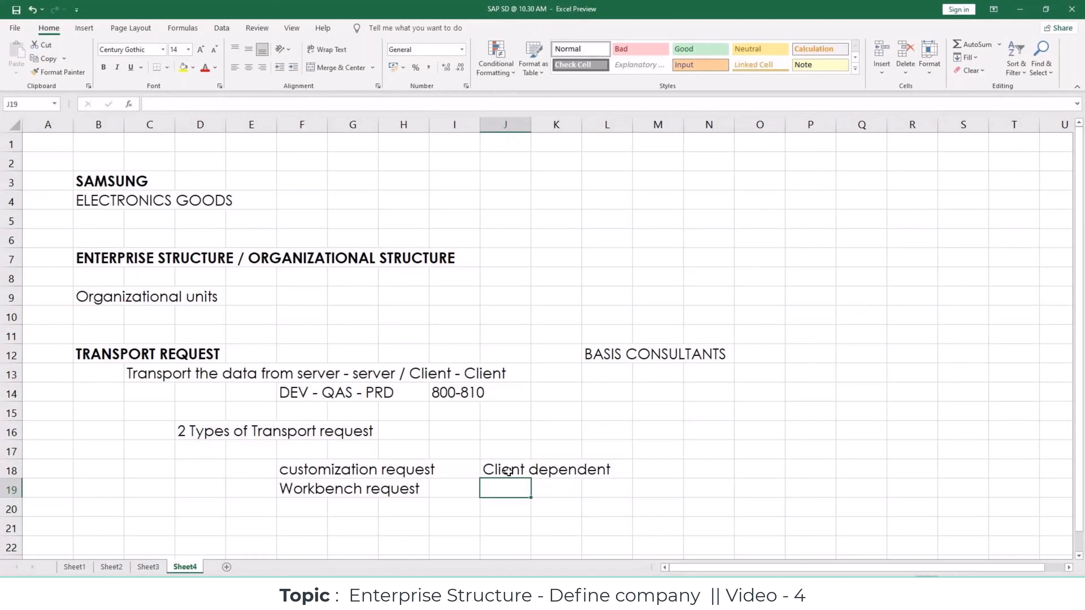
pyautogui.write('Client ')
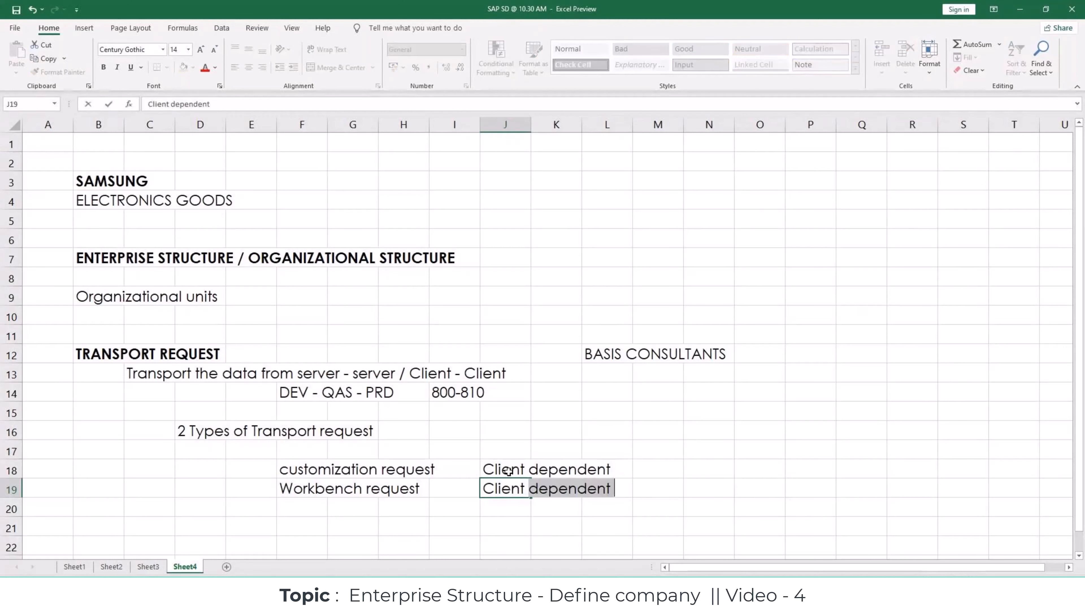
pyautogui.write('independent')
pyautogui.press('Return')
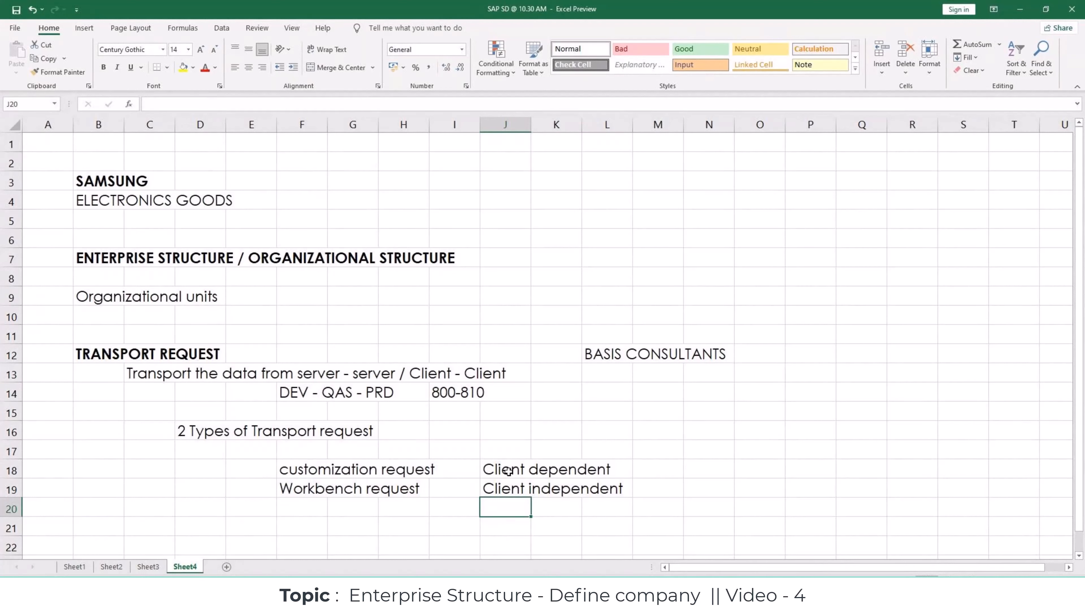
# Switch back to SAP and examine the request type, request number and short description in the Customizing request prompt.
pyautogui.hotkey('alt', 'Tab')
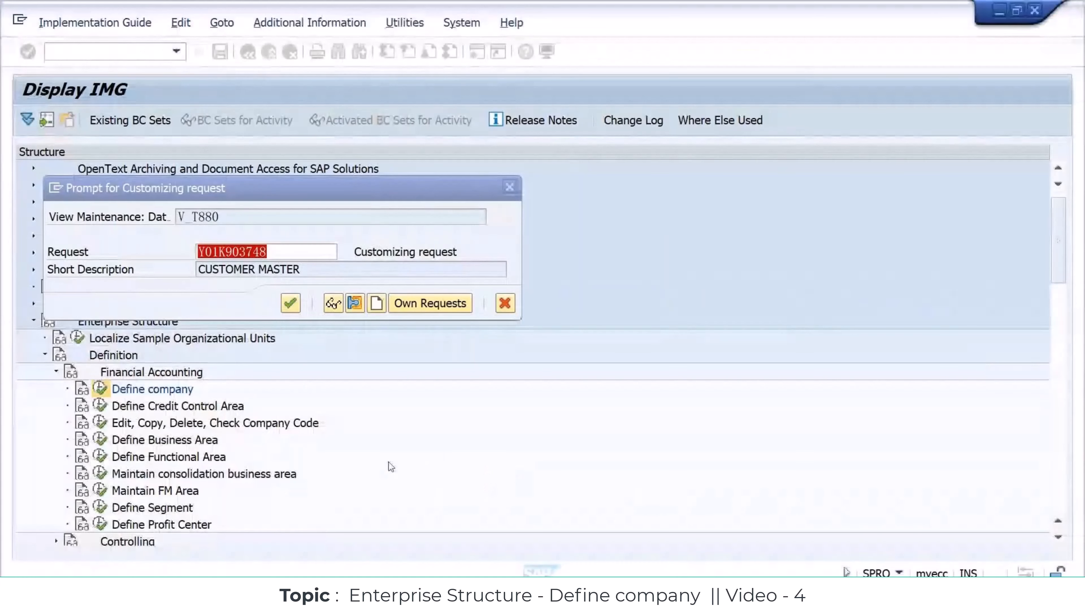
pyautogui.click(460, 251)
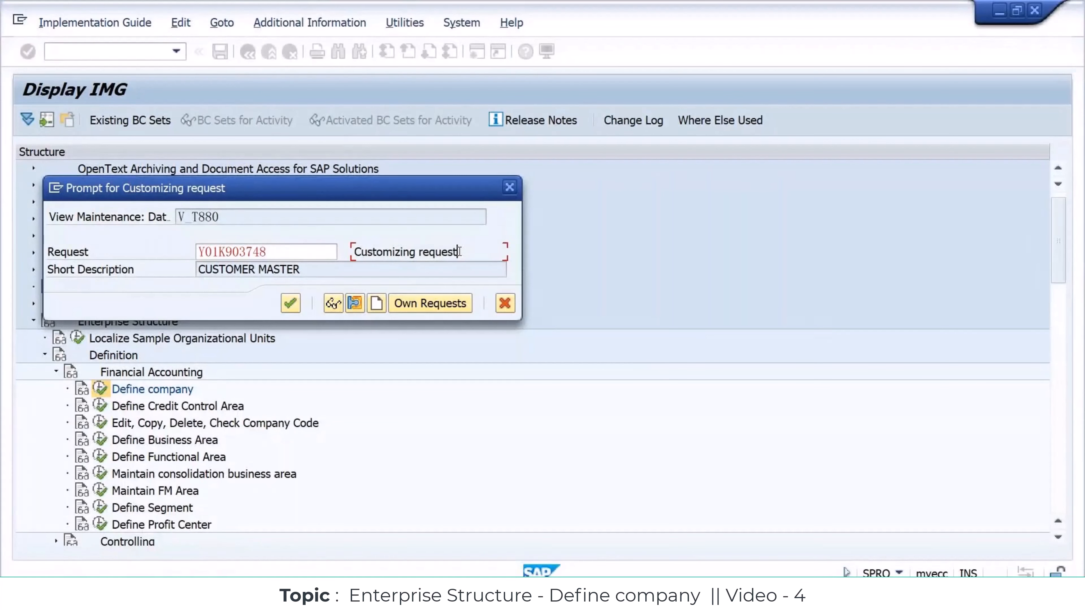
pyautogui.moveTo(459, 252); pyautogui.dragTo(360, 255)
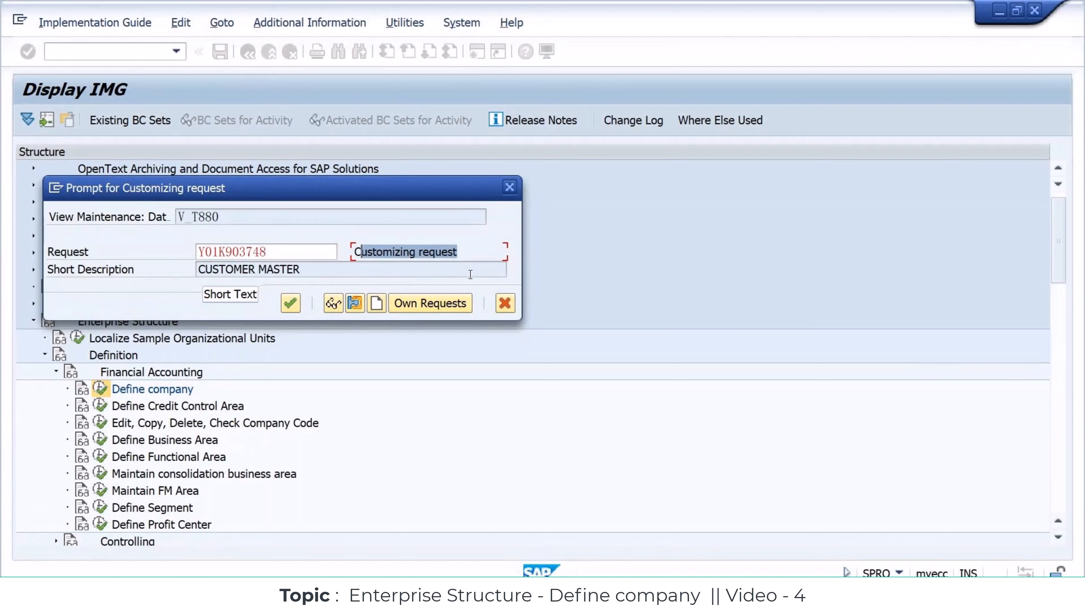
pyautogui.click(259, 251)
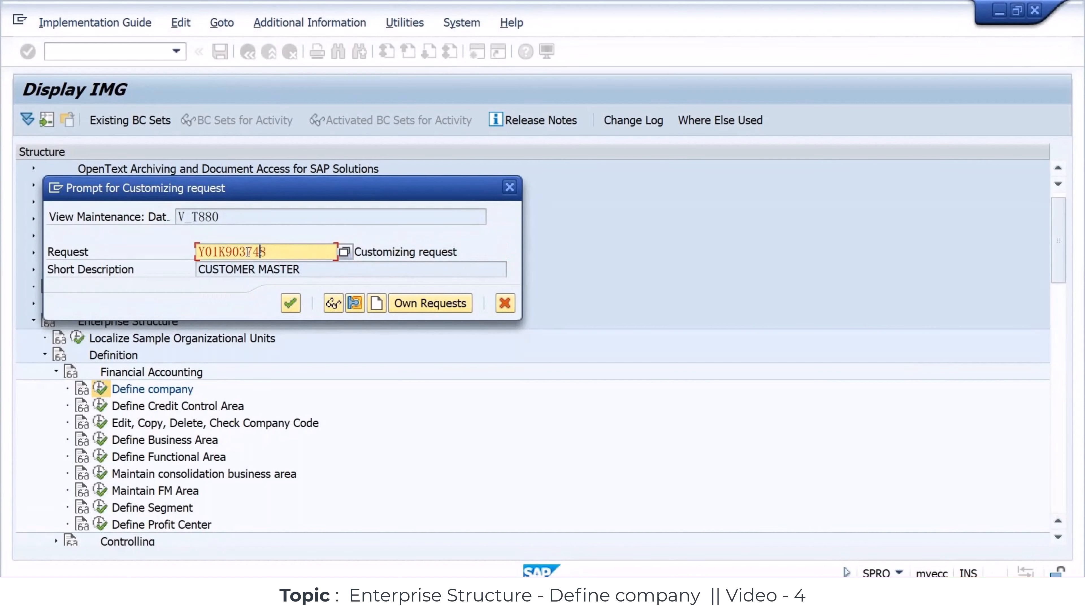
pyautogui.moveTo(267, 251); pyautogui.dragTo(185, 254)
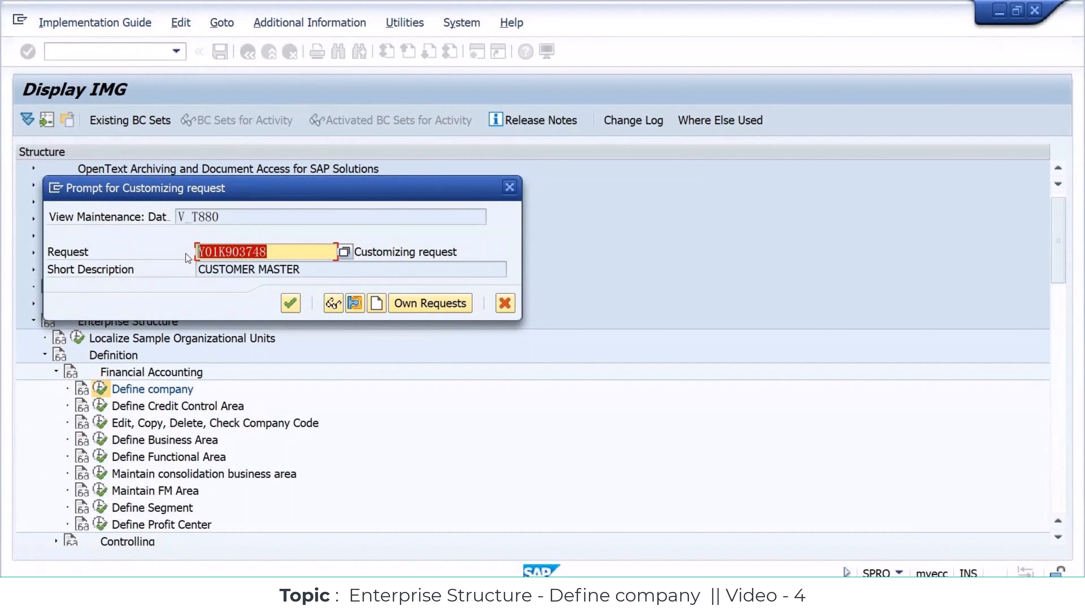
pyautogui.click(319, 273)
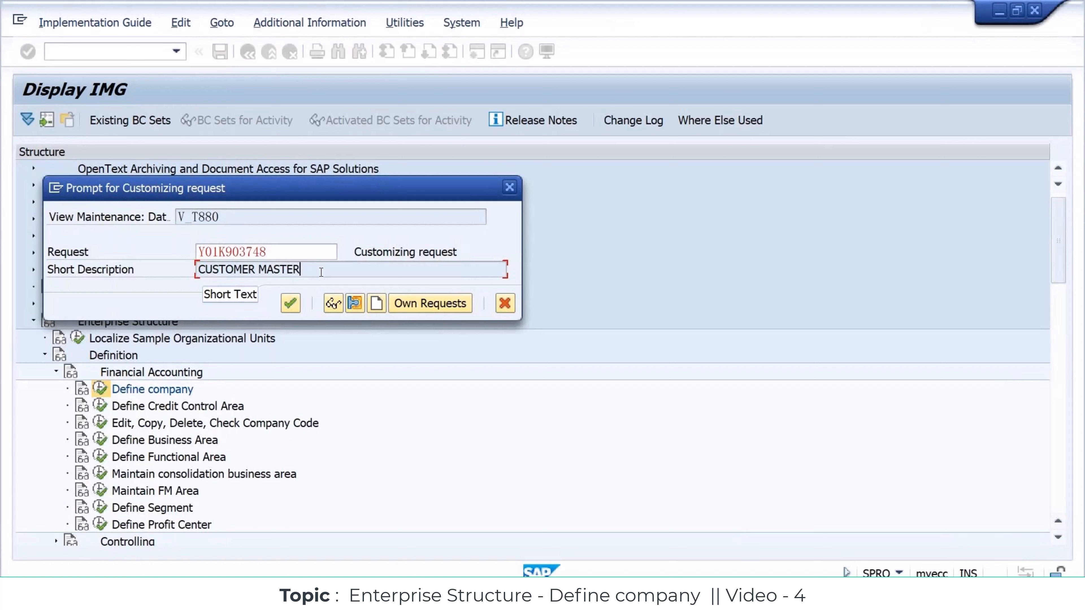
# Start a new customizing request from the prompt with the short description "samsung - enterprise structure".
pyautogui.click(376, 304)
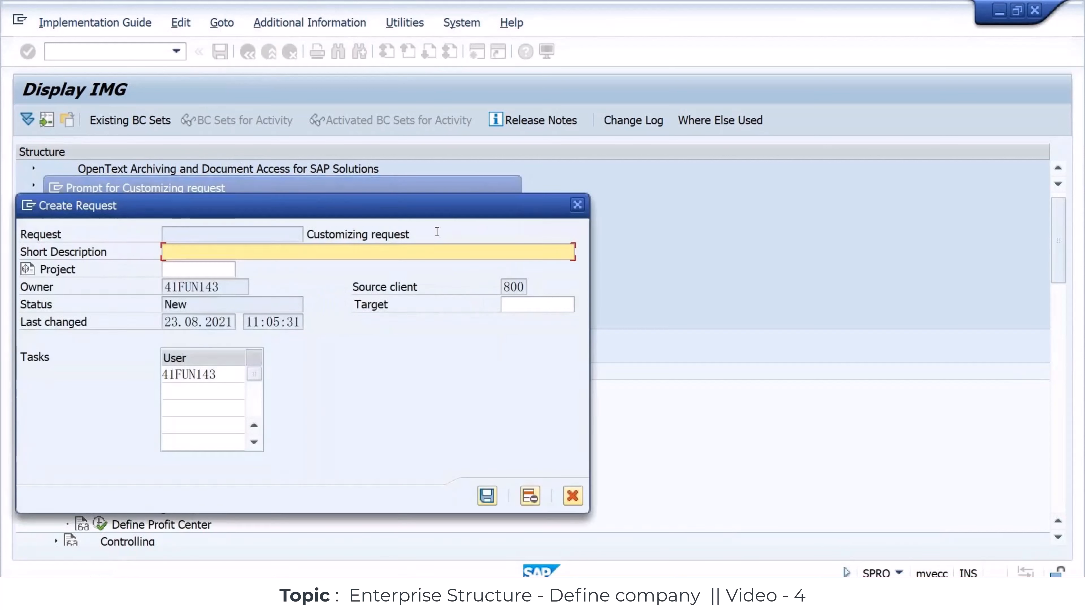
pyautogui.moveTo(503, 216); pyautogui.dragTo(796, 195)
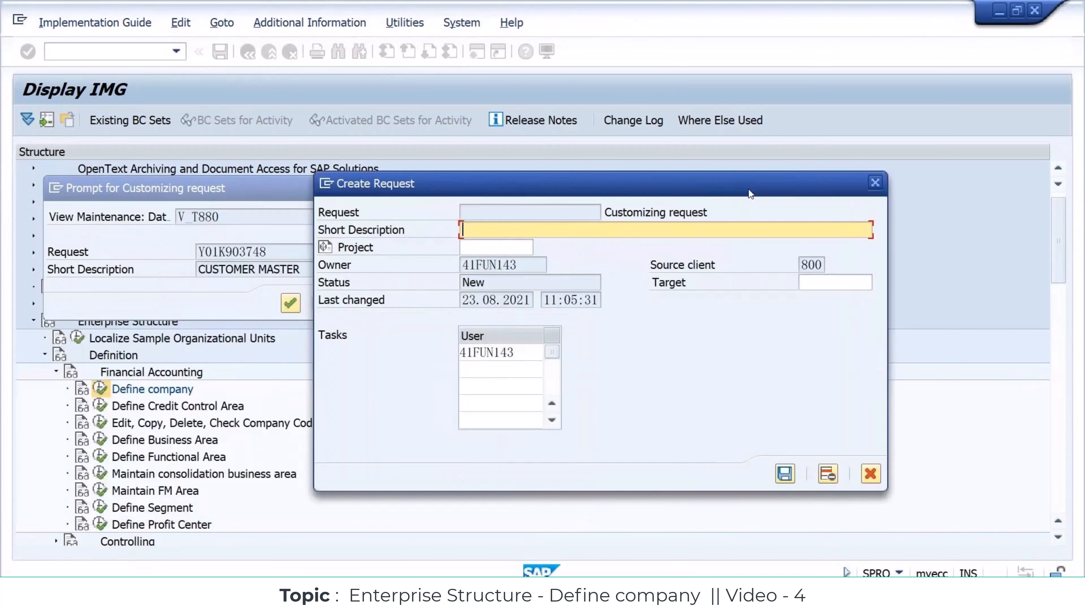
pyautogui.click(531, 216)
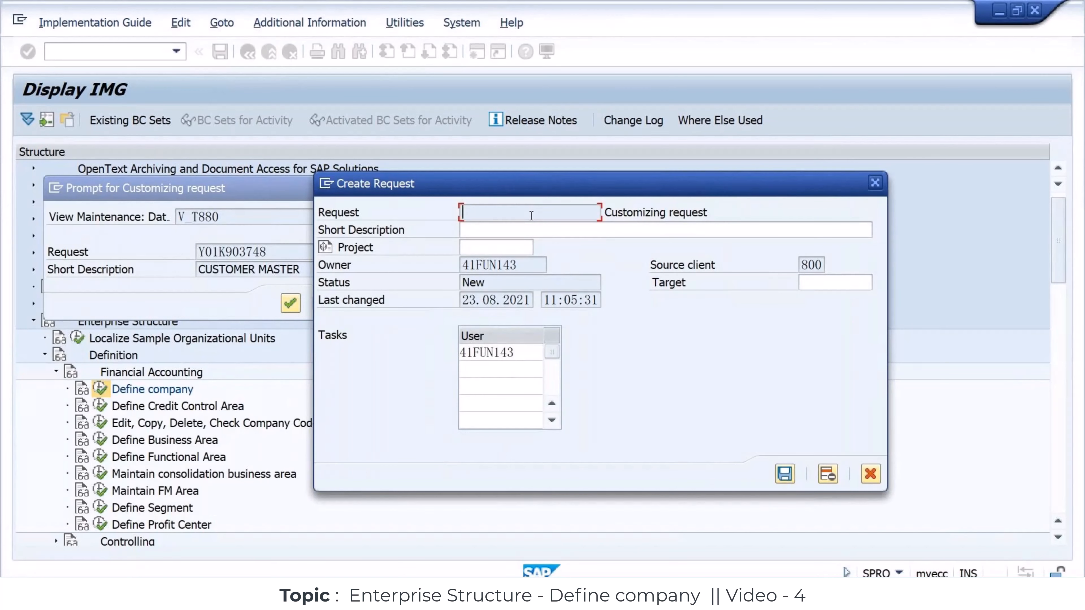
pyautogui.click(511, 227)
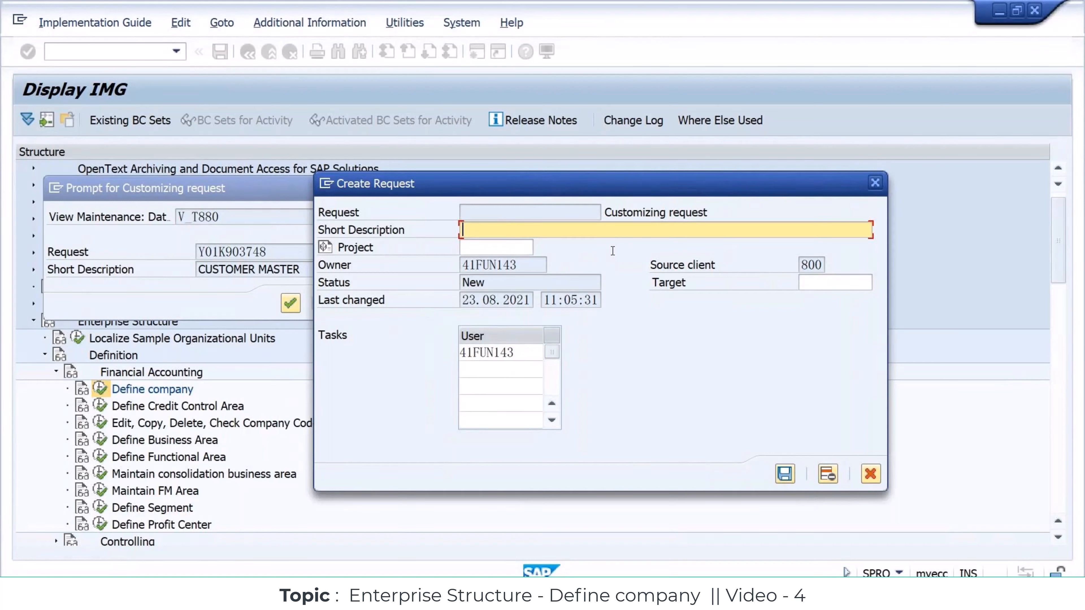
pyautogui.write('samsung - enterprise stru')
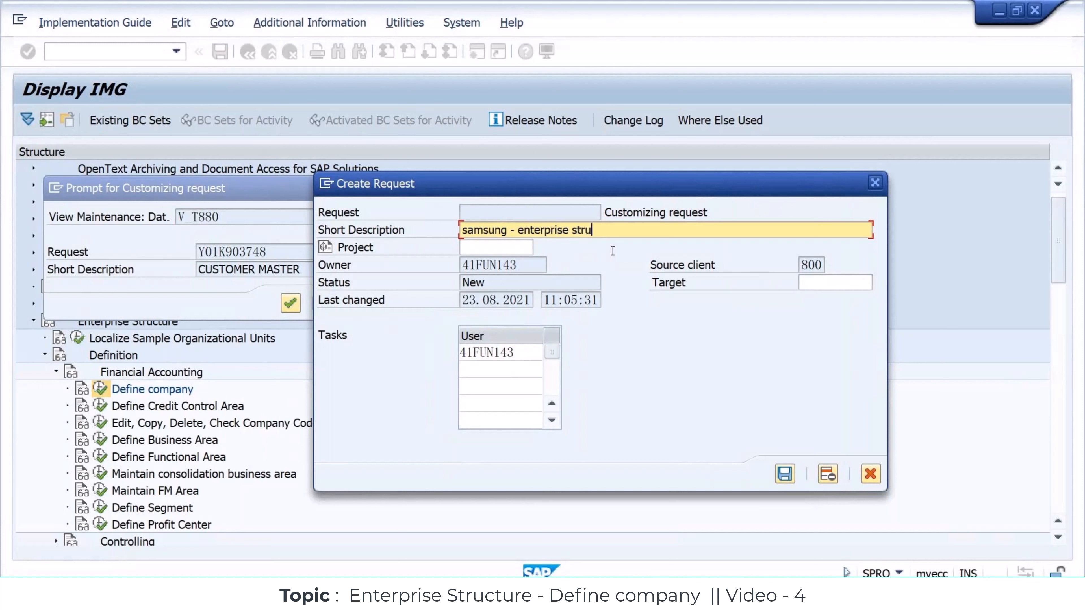
pyautogui.write('cture')
pyautogui.press('Tab')
pyautogui.press('Tab')
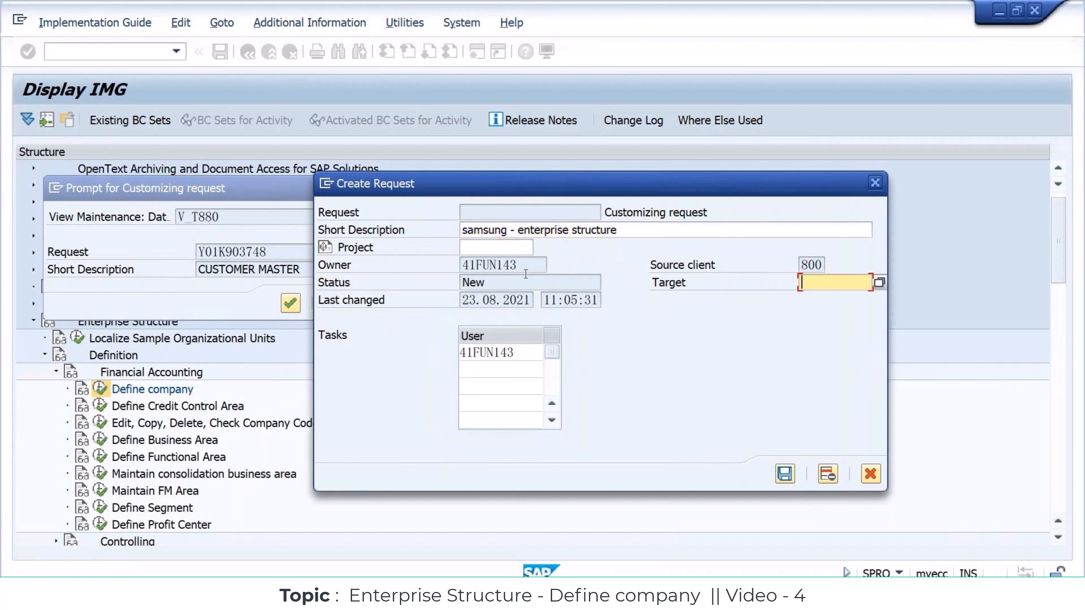
# Save the new customizing request after checking its owner, date and source client, and assign the company entry to it.
pyautogui.click(533, 266)
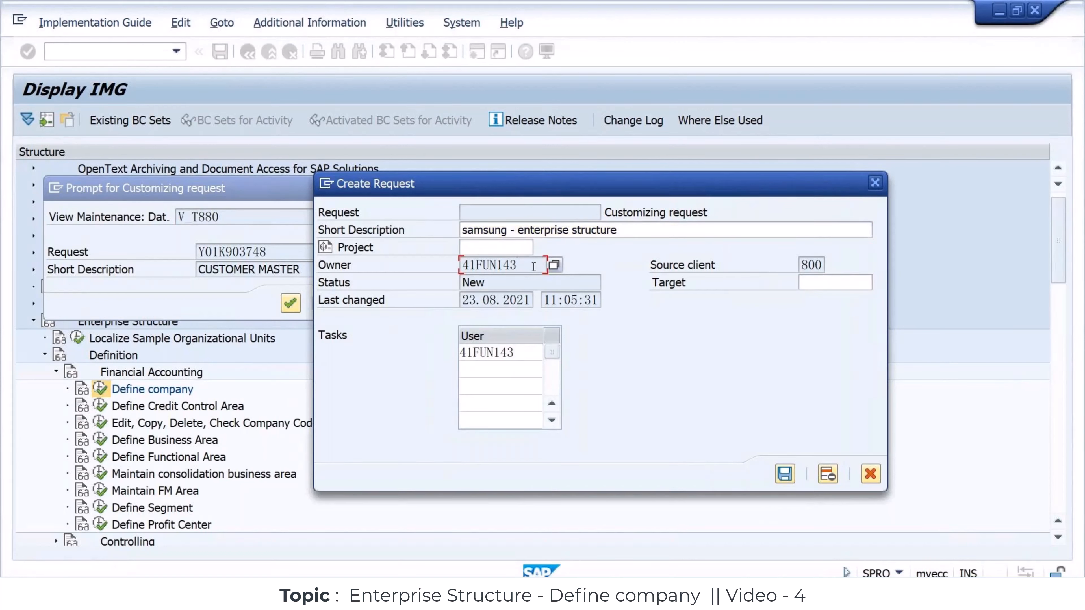
pyautogui.click(497, 300)
pyautogui.click(803, 266)
pyautogui.click(785, 473)
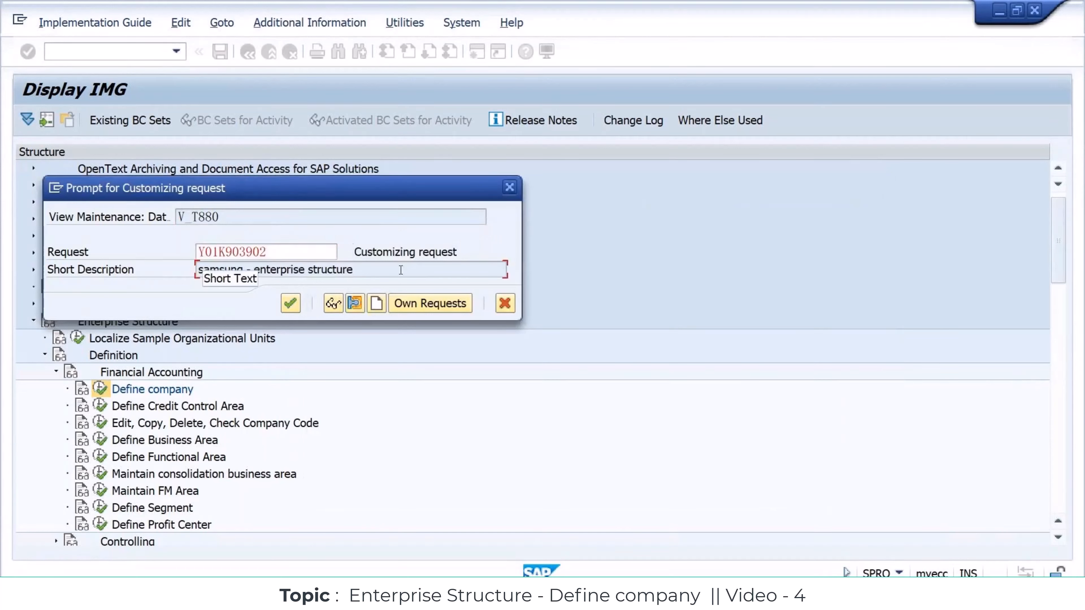
pyautogui.click(296, 253)
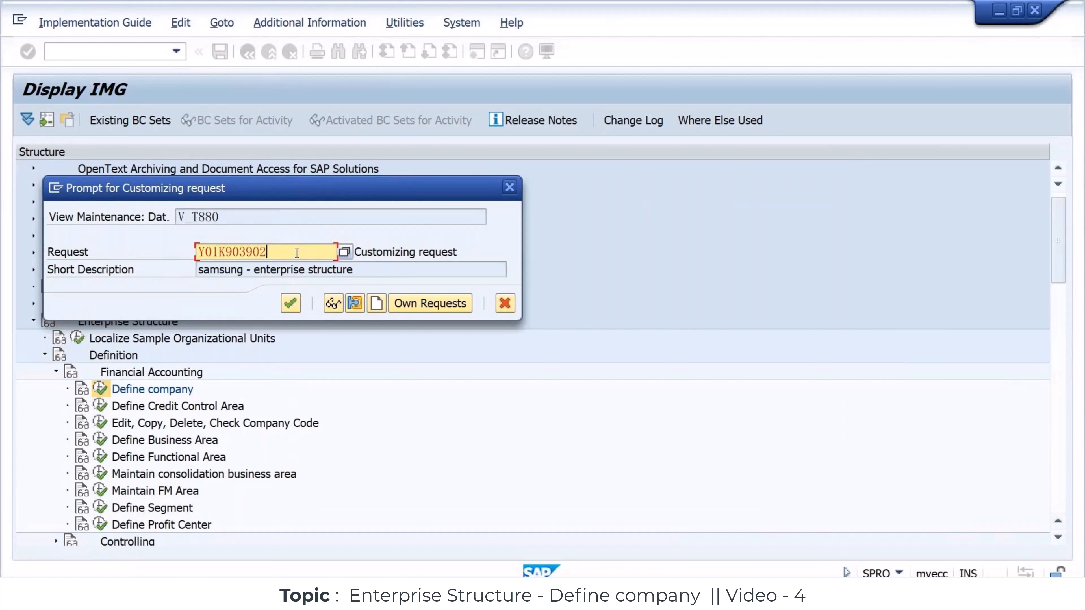
pyautogui.click(290, 304)
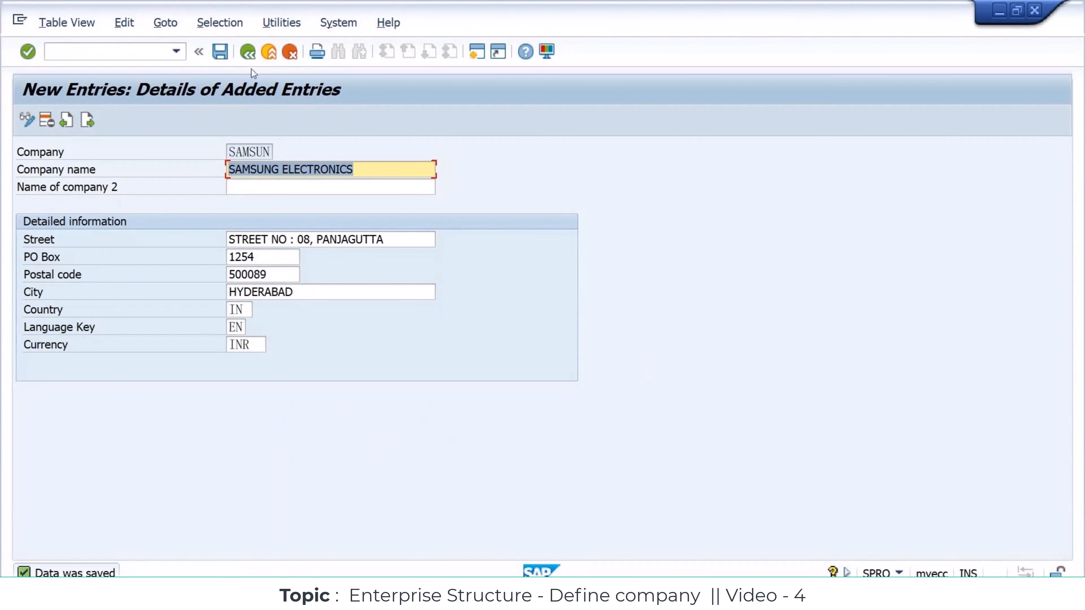
# Return to the internal trading partners overview and position the list at company "samsun".
pyautogui.click(249, 59)
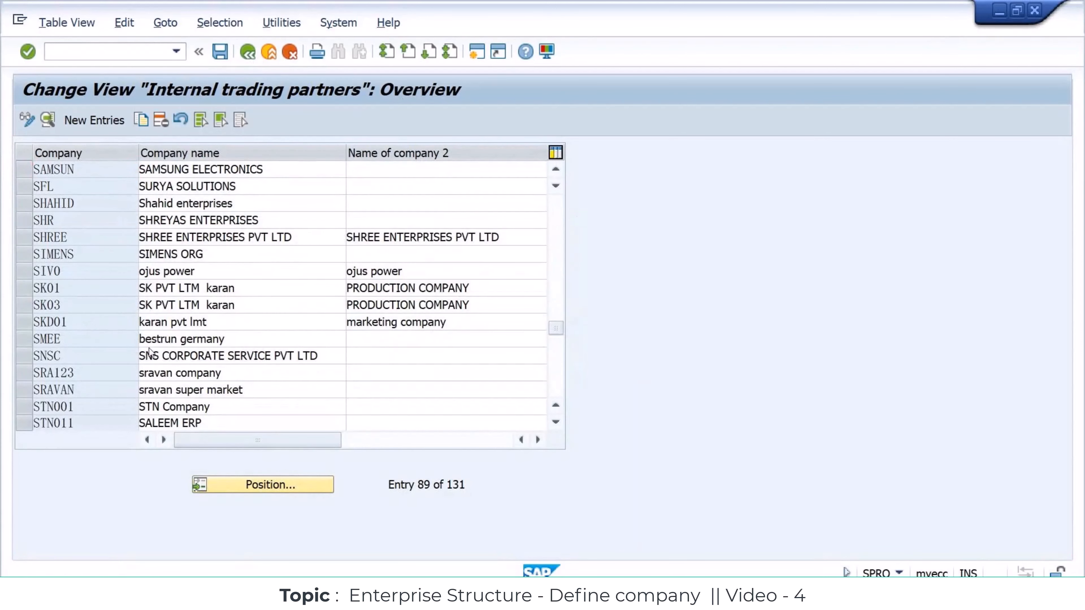
pyautogui.scroll(-2, 150, 352)
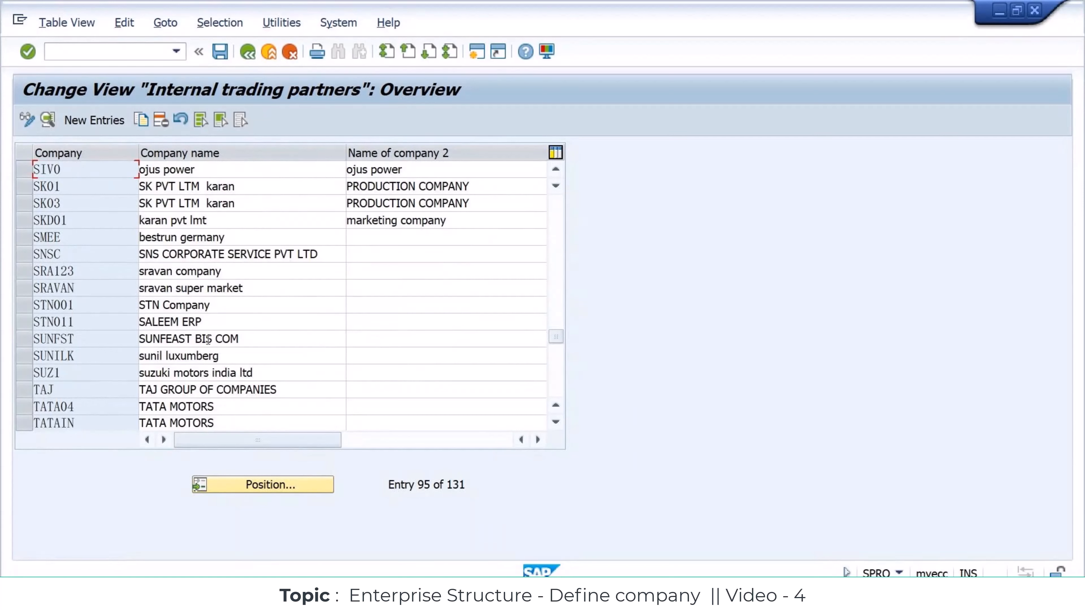
pyautogui.click(278, 486)
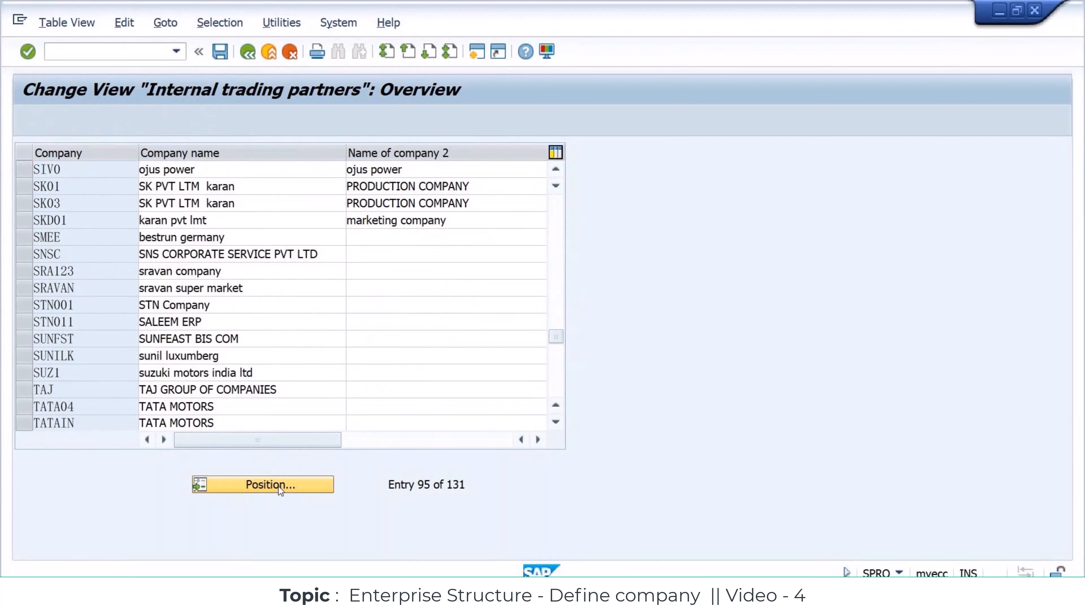
pyautogui.write('sold')
pyautogui.press('BackSpace')
pyautogui.press('BackSpace')
pyautogui.press('BackSpace')
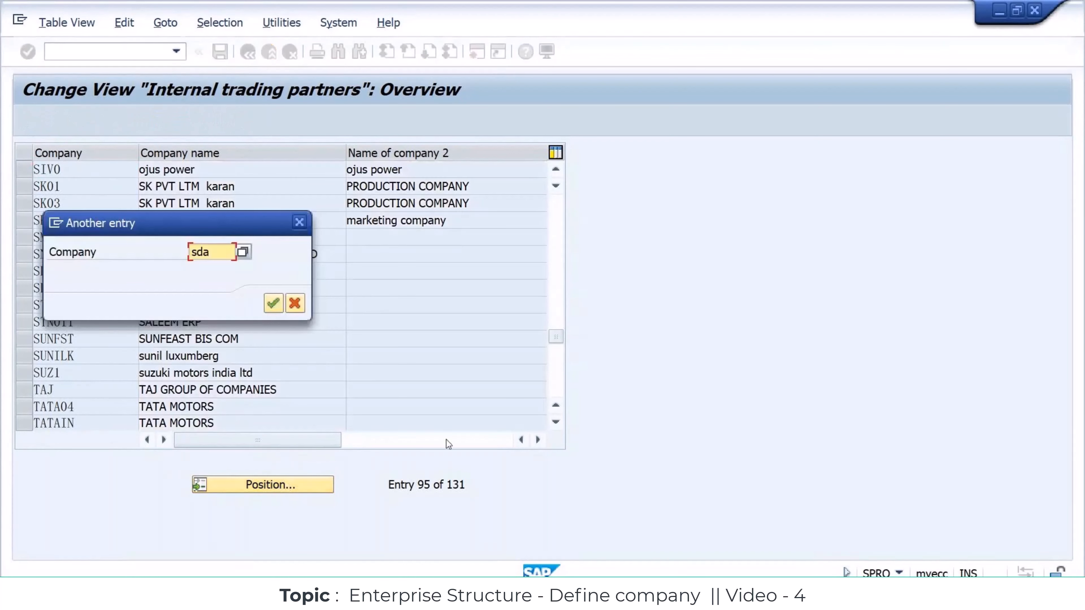
pyautogui.write('amsun')
pyautogui.click(274, 305)
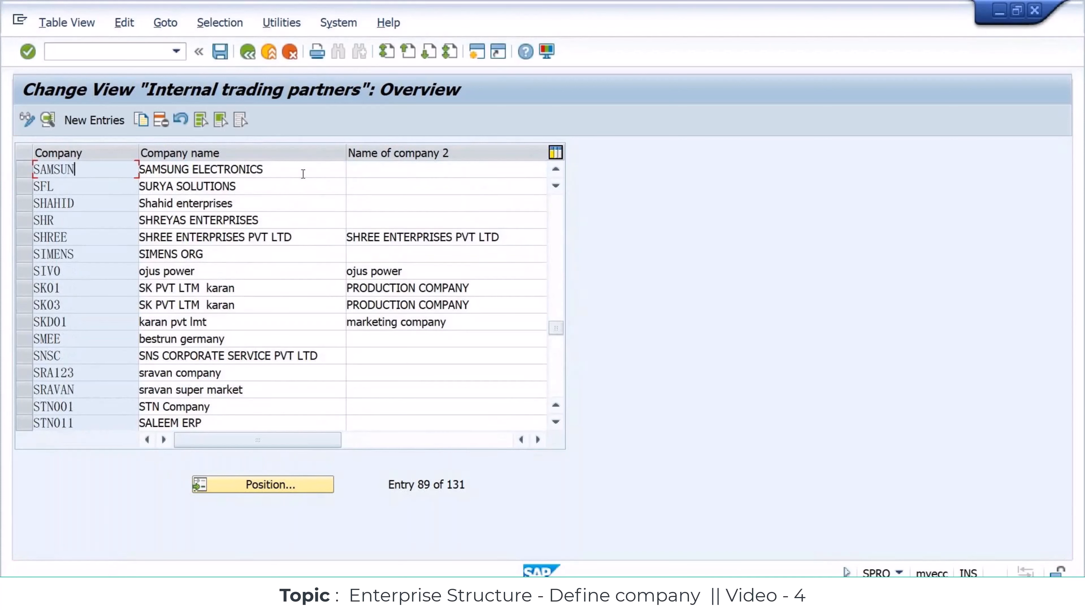
# Open the details of the SAMSUN company entry and review its name, address fields and company code.
pyautogui.moveTo(303, 173); pyautogui.dragTo(156, 175)
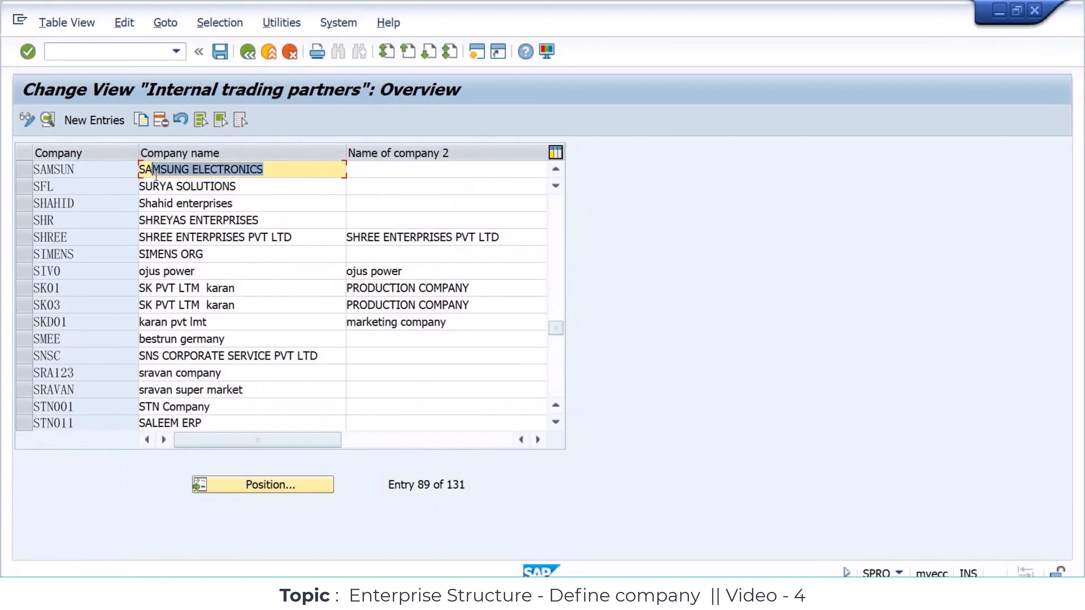
pyautogui.click(27, 169)
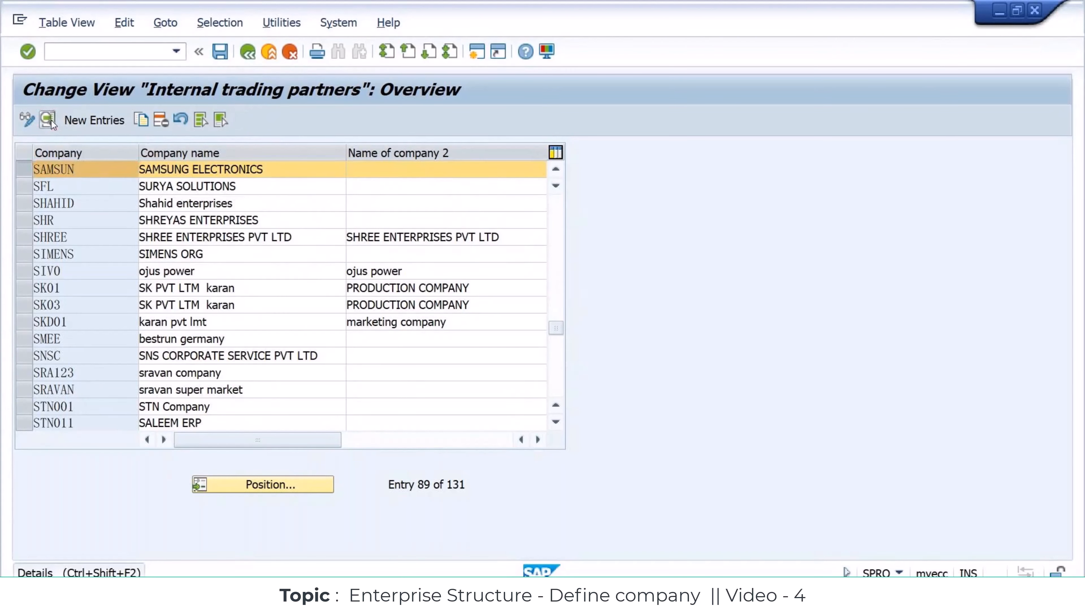
pyautogui.click(49, 120)
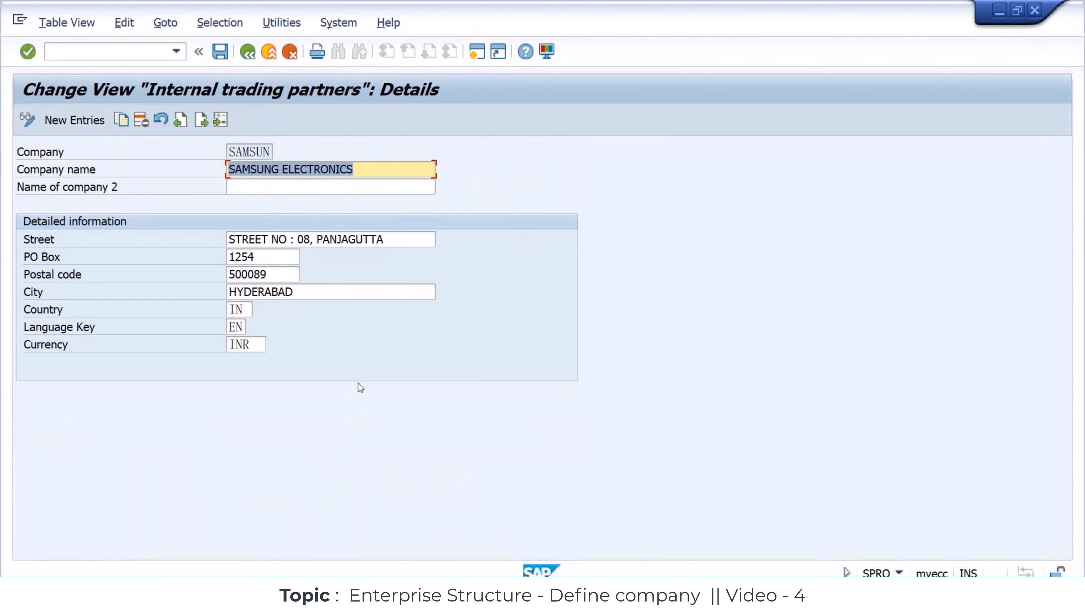
pyautogui.press('Tab')
pyautogui.press('Tab')
pyautogui.press('Tab')
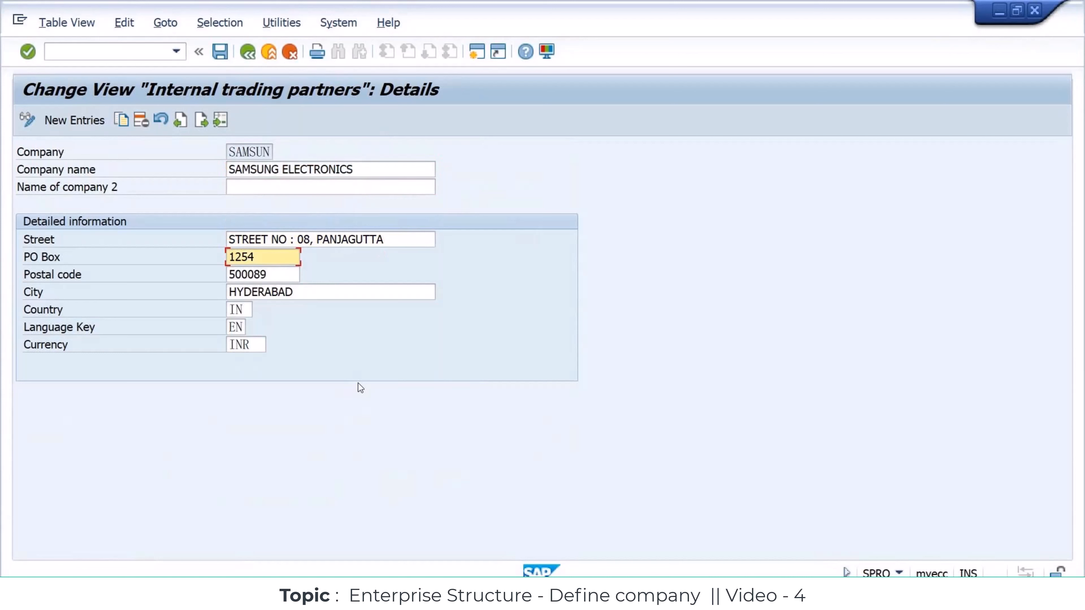
pyautogui.press('Tab')
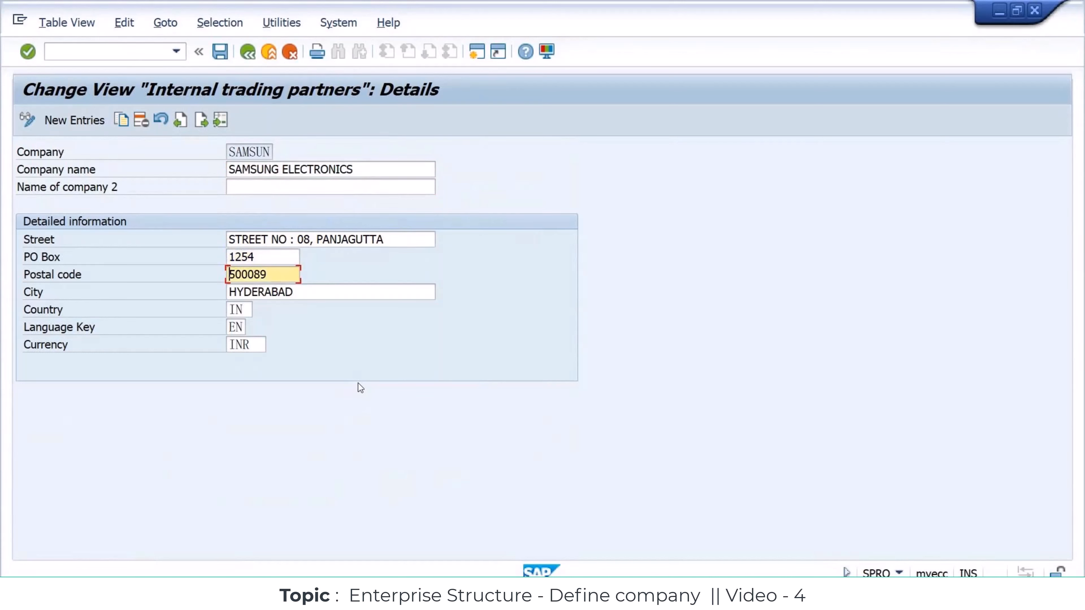
pyautogui.moveTo(229, 152); pyautogui.dragTo(275, 154)
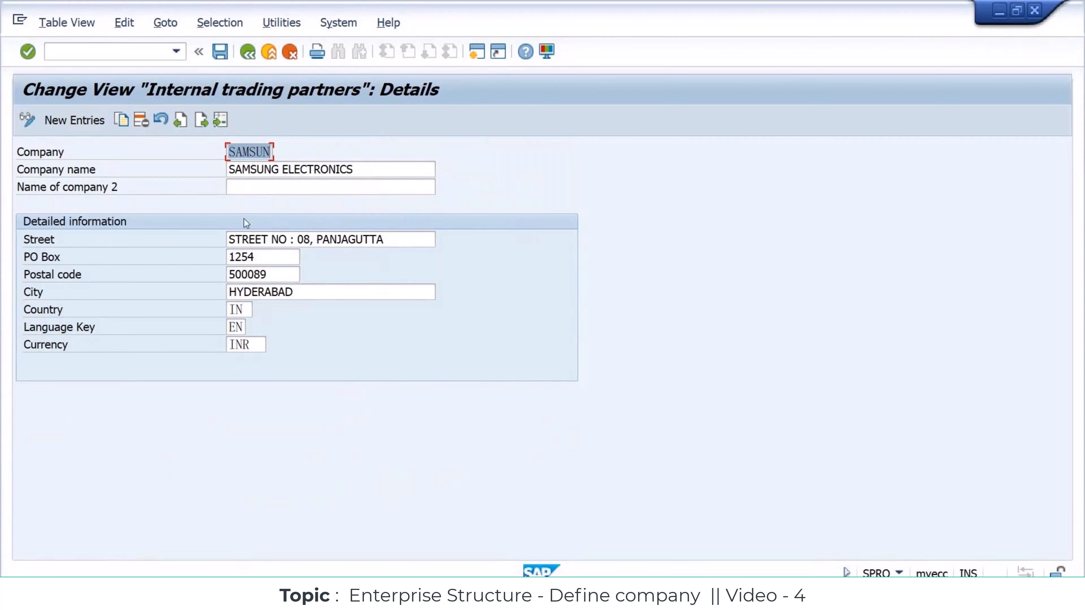
# Go back to the IMG structure and execute the Define Credit Control Area activity under Financial Accounting.
pyautogui.click(246, 52)
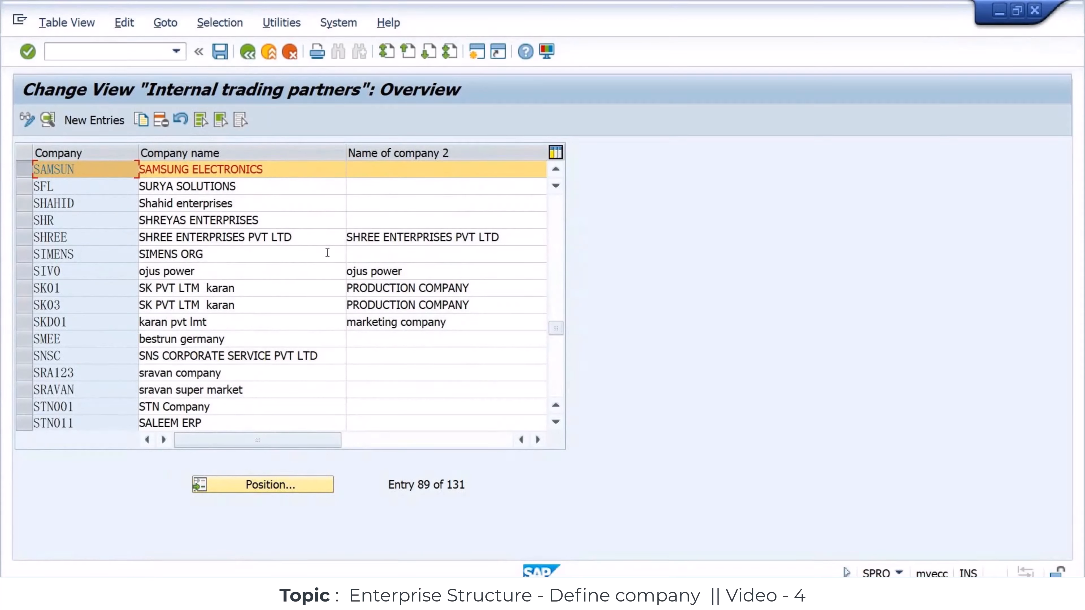
pyautogui.click(249, 58)
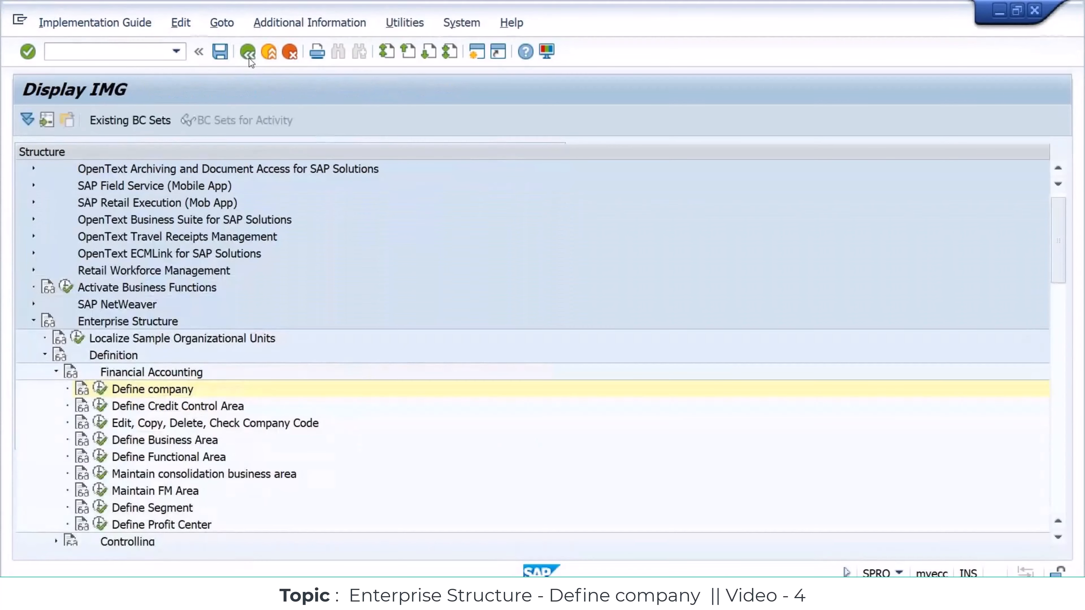
pyautogui.click(191, 411)
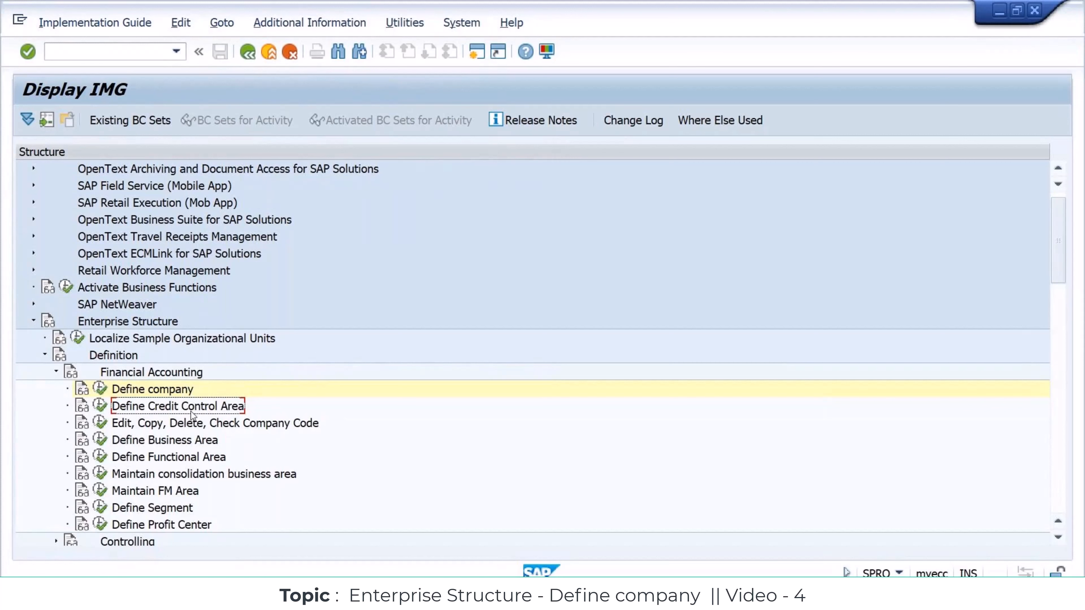
pyautogui.click(99, 408)
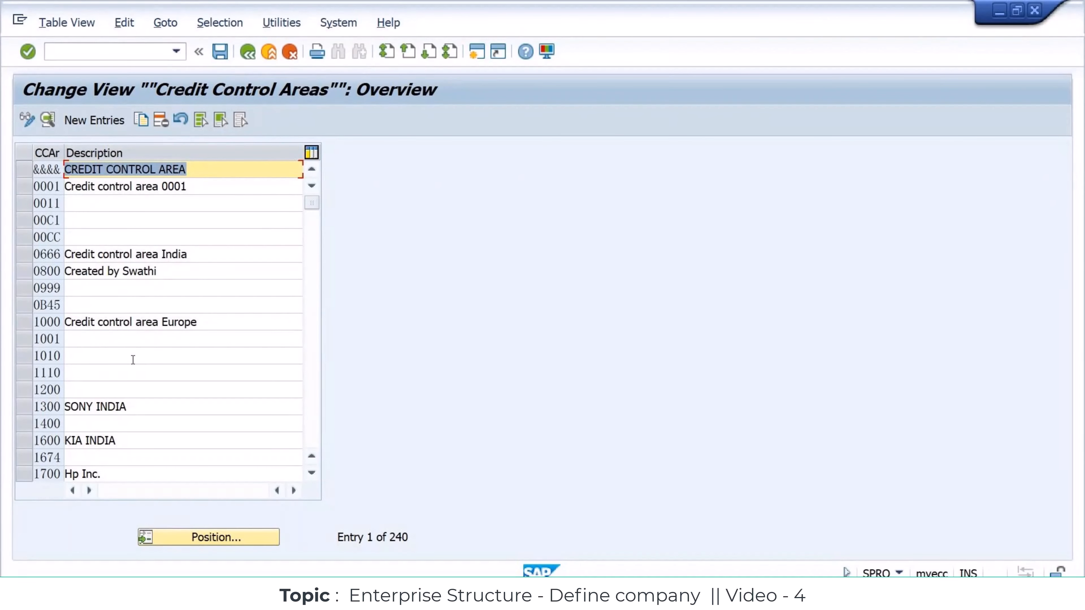
pyautogui.click(53, 169)
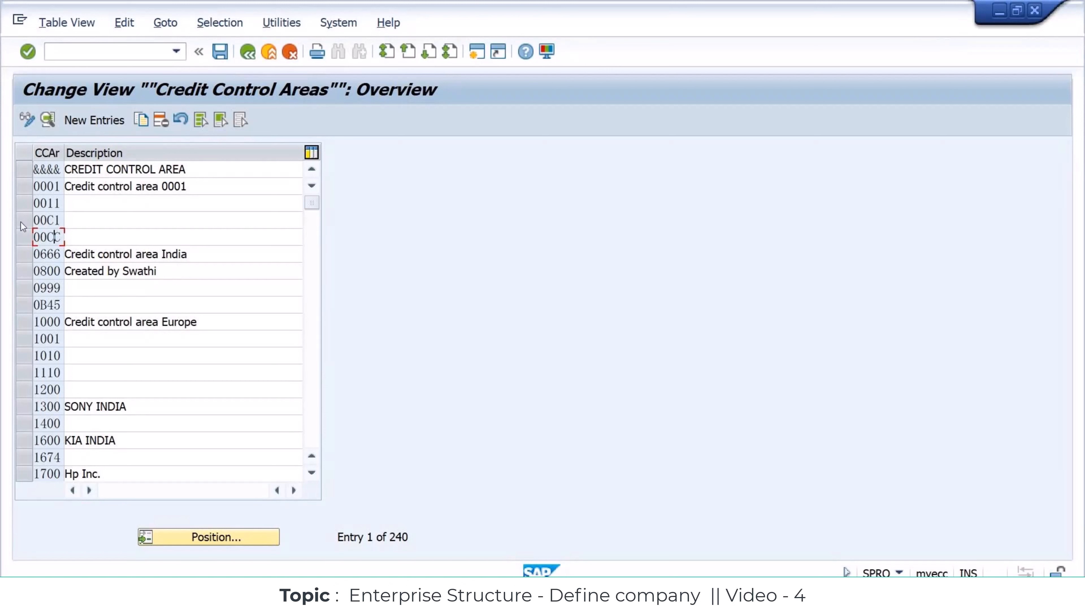
# Create a new credit control area entry with the code SACC and the currency INR.
pyautogui.click(112, 120)
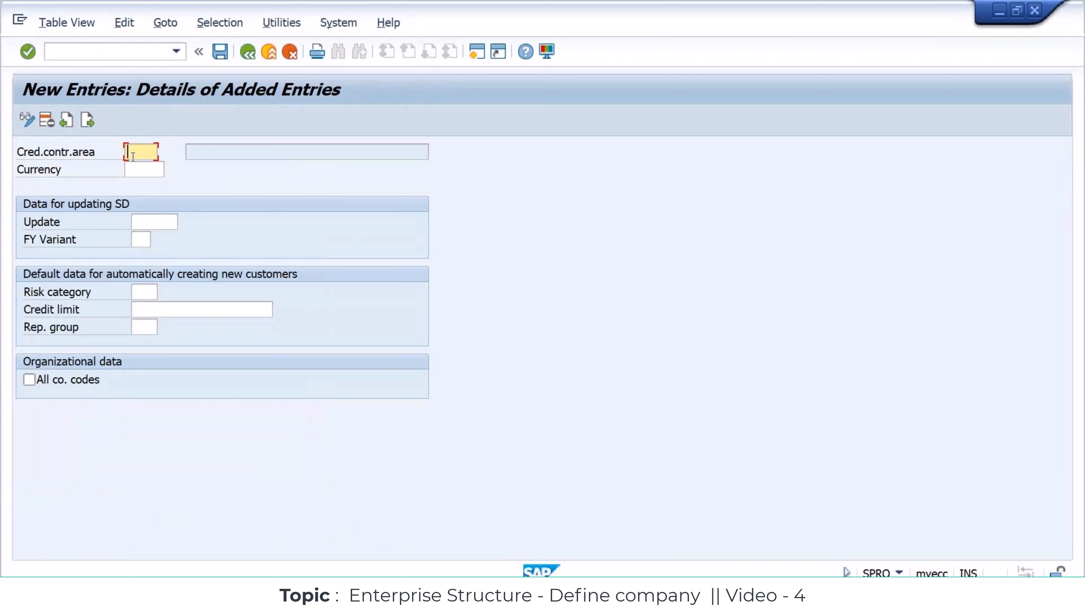
pyautogui.write('sacc')
pyautogui.click(276, 147)
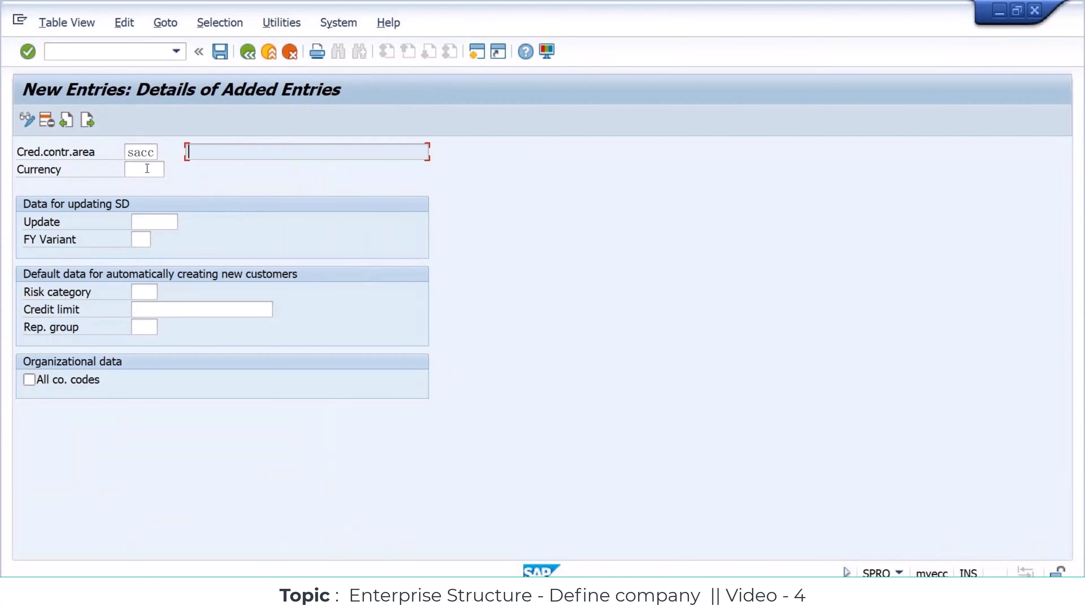
pyautogui.press('Tab')
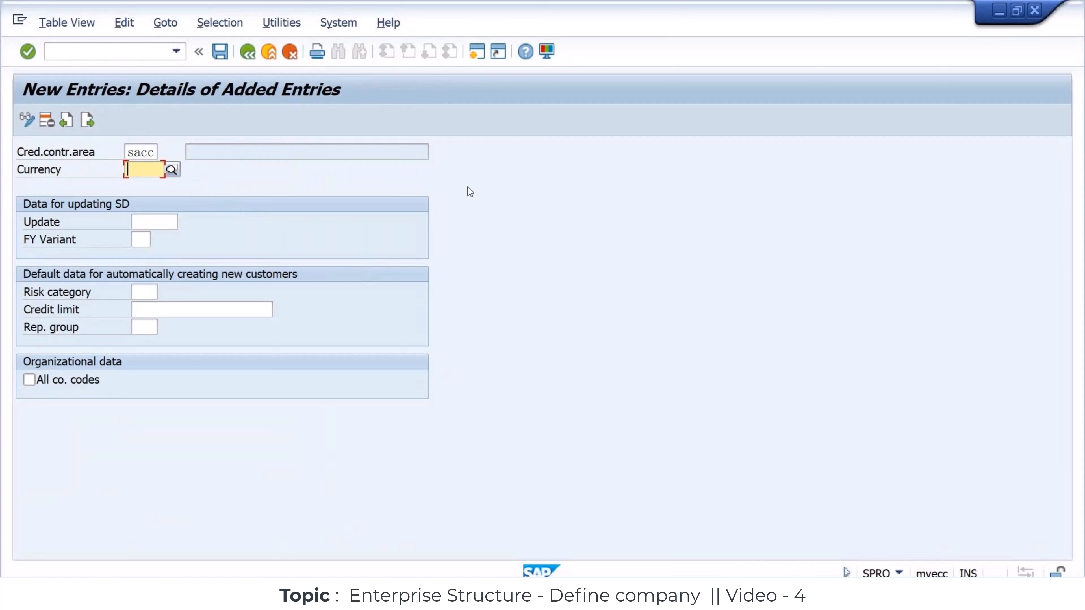
pyautogui.write('inr')
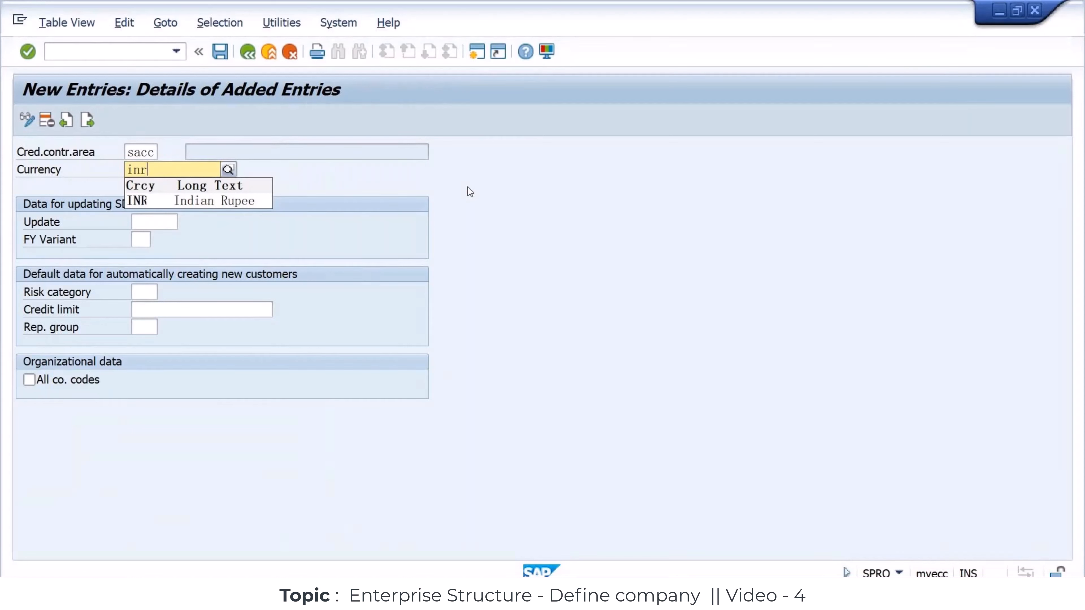
pyautogui.press('Return')
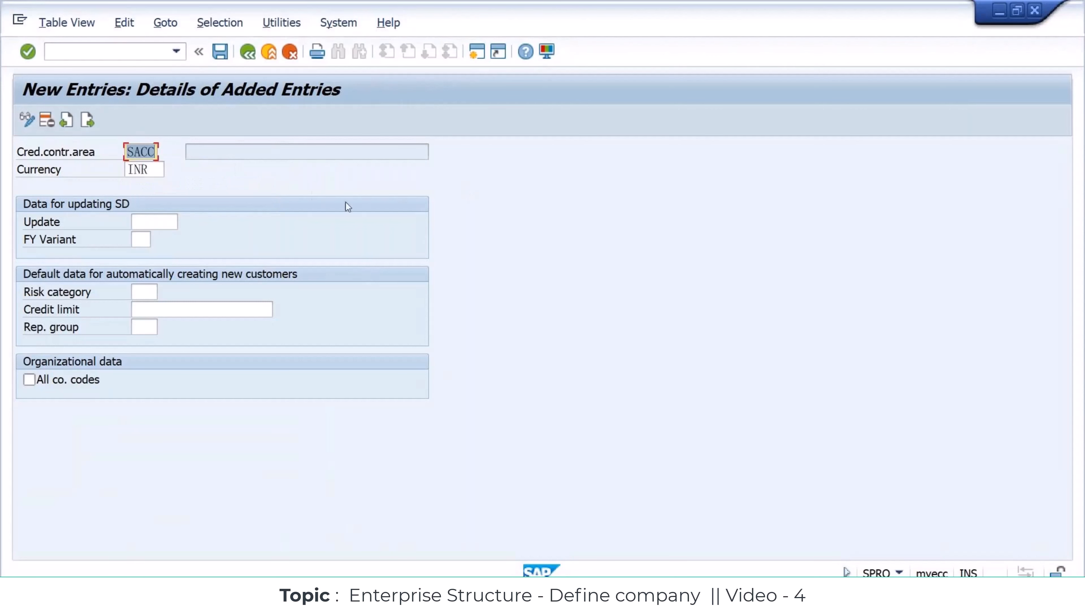
# Save the credit control area under the "samsung - enterprise structure" customizing request, leaving the update and fiscal year variant fields blank.
pyautogui.click(158, 221)
pyautogui.click(149, 240)
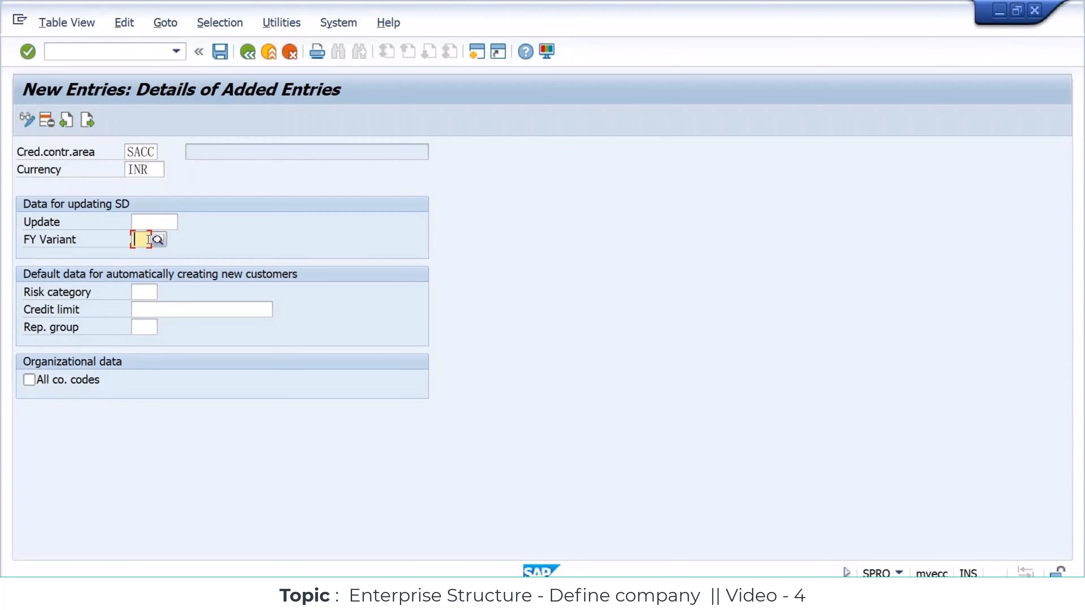
pyautogui.press('Return')
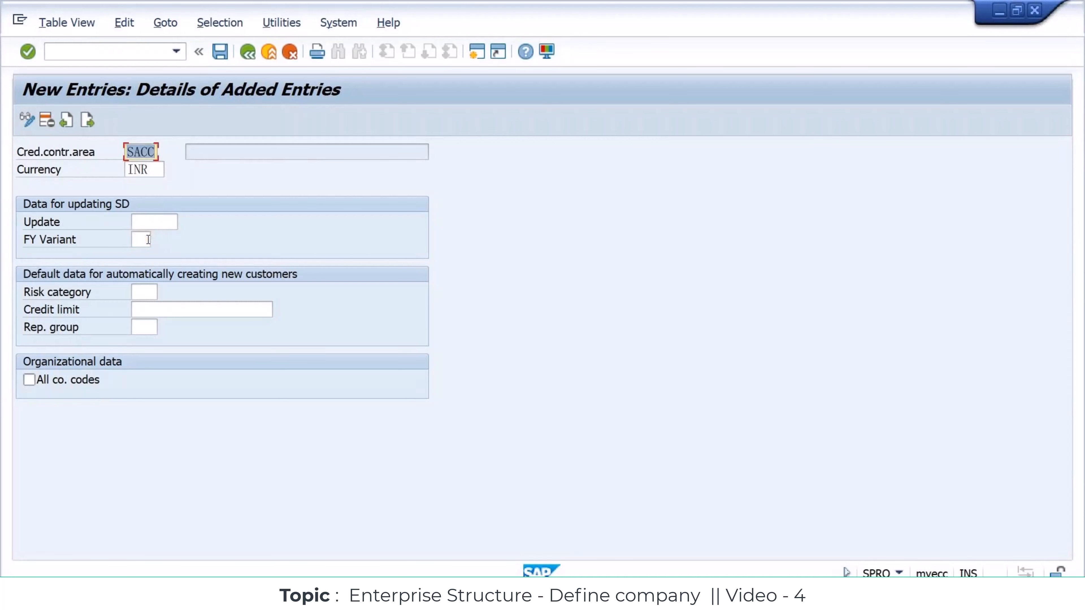
pyautogui.hotkey('ctrl', 's')
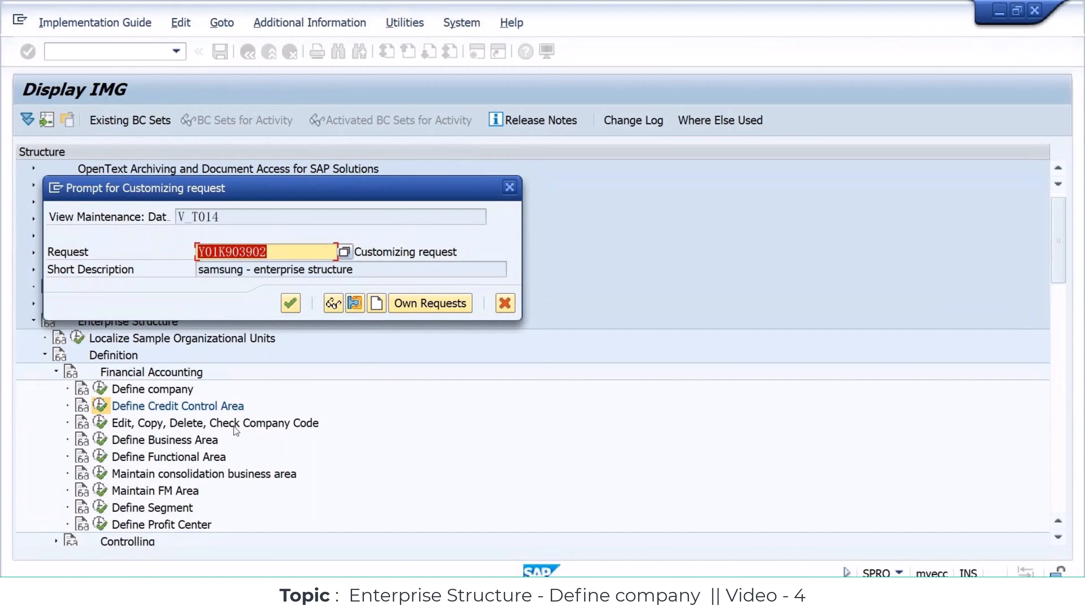
pyautogui.click(291, 304)
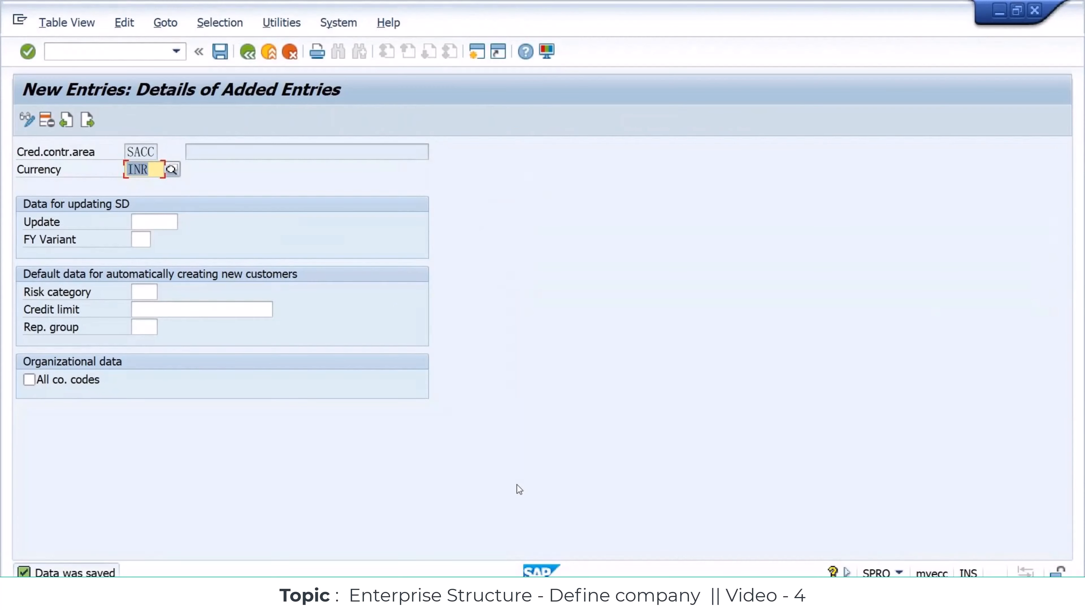
# Return to the credit control areas overview, give SACC the description "samsung credit control area" and save it.
pyautogui.click(155, 169)
pyautogui.click(247, 53)
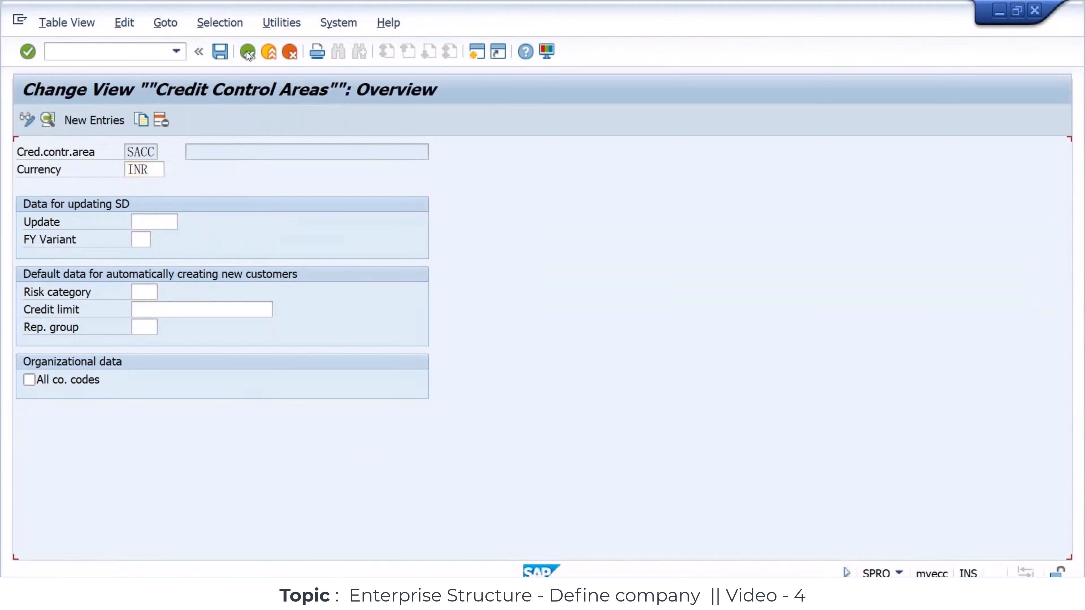
pyautogui.click(164, 167)
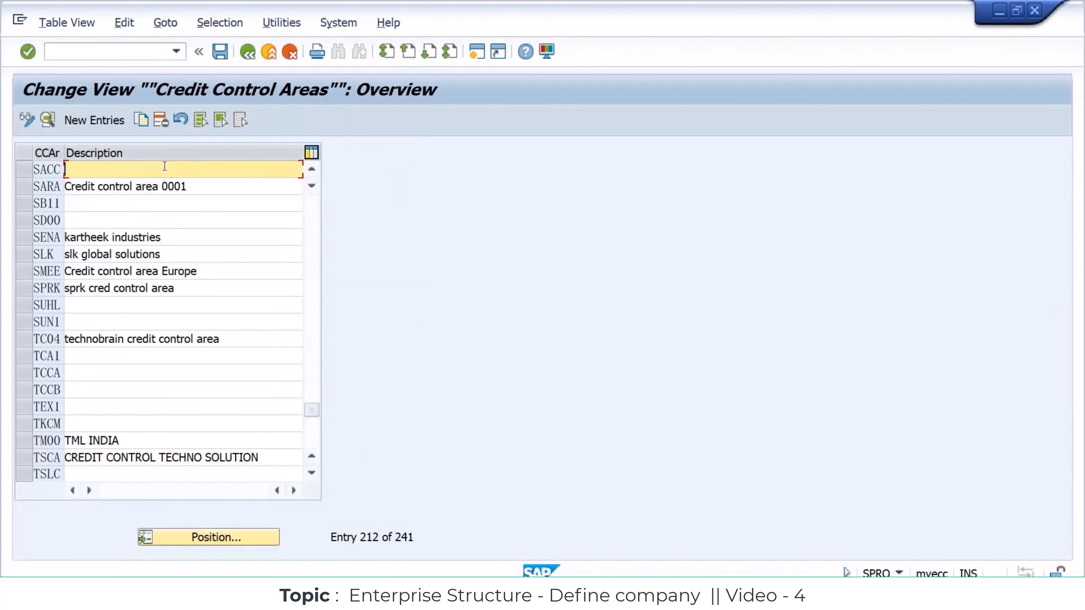
pyautogui.write('samsung credit control area')
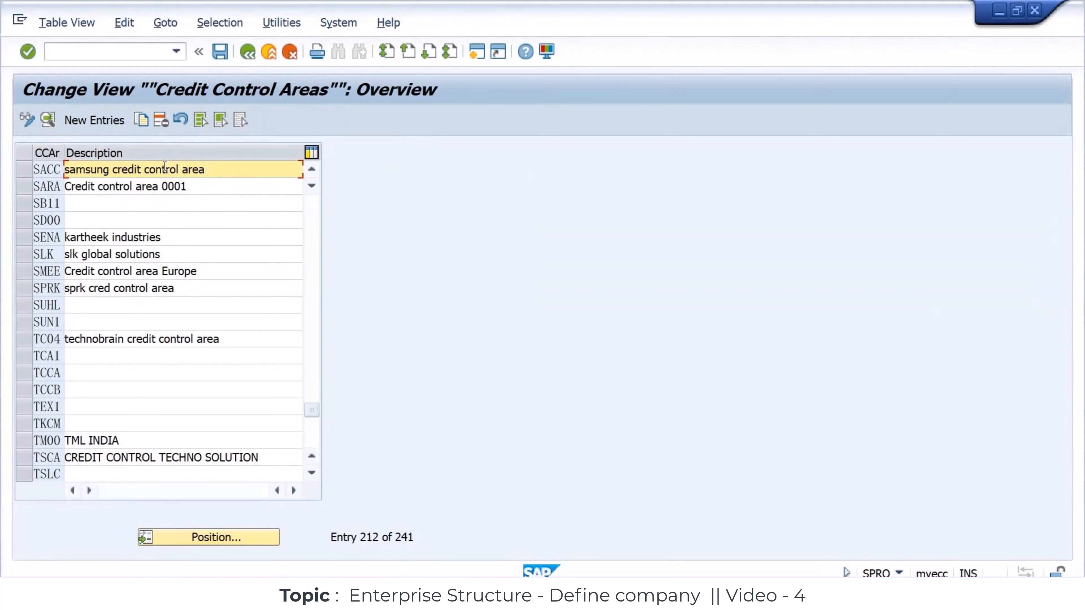
pyautogui.hotkey('shift', 'Home')
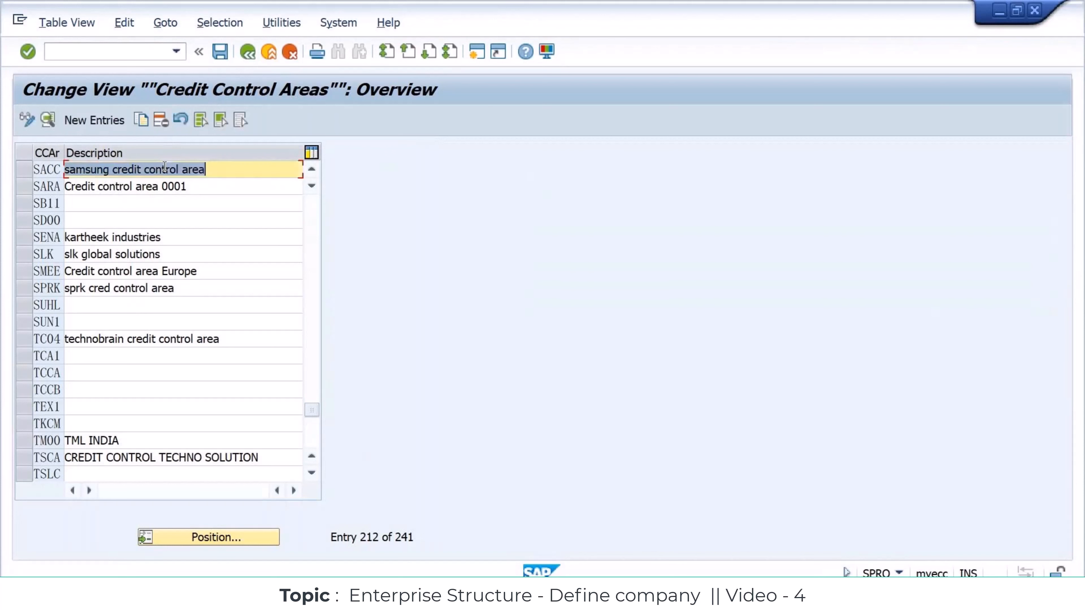
pyautogui.hotkey('ctrl', 's')
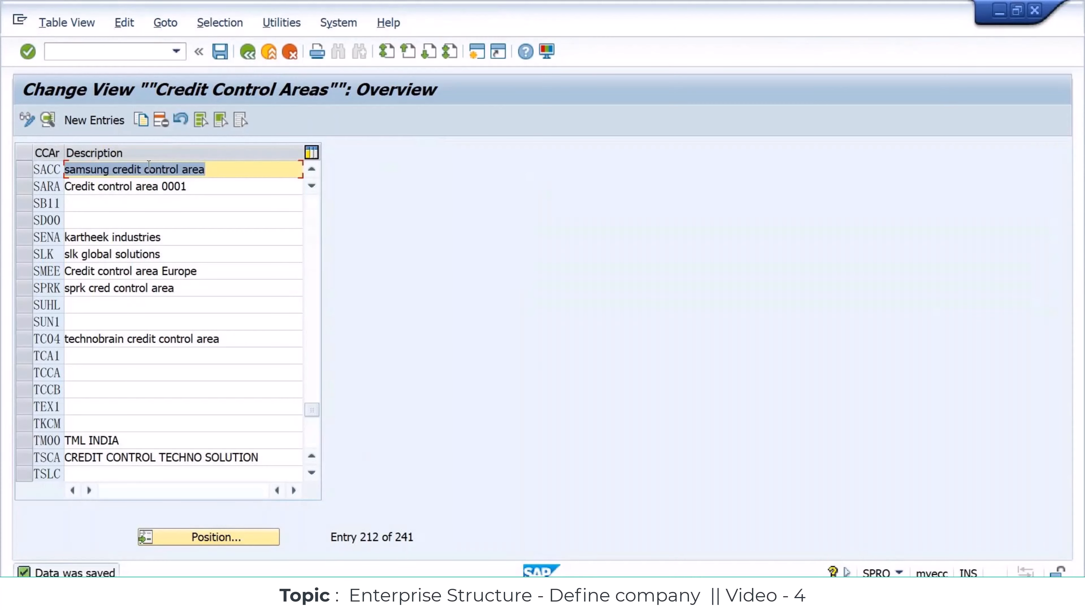
# Open the details of the SACC credit control area and review its description.
pyautogui.click(26, 174)
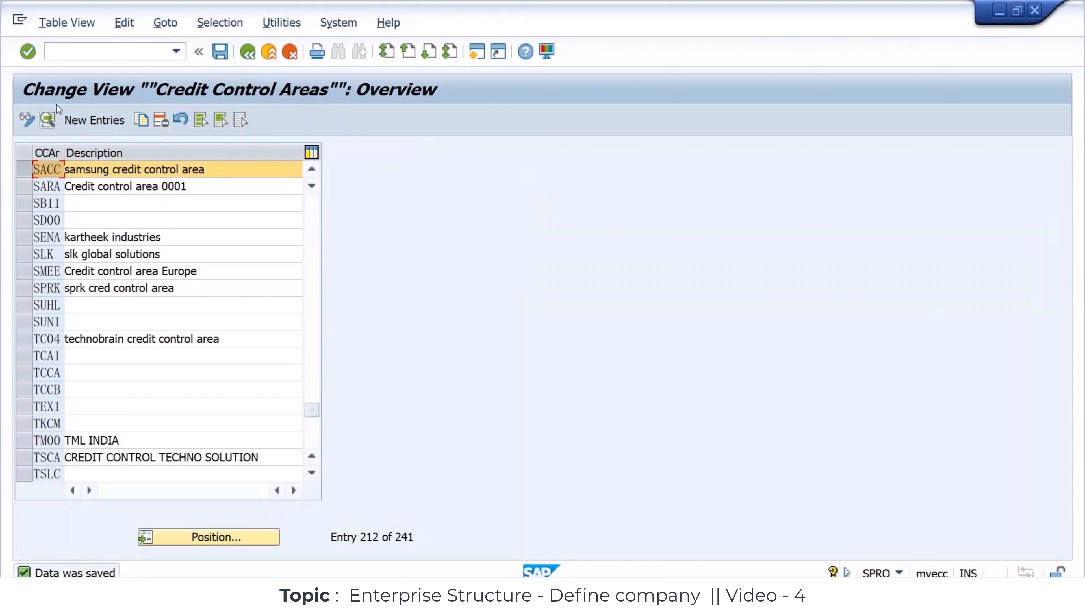
pyautogui.click(51, 119)
pyautogui.click(351, 151)
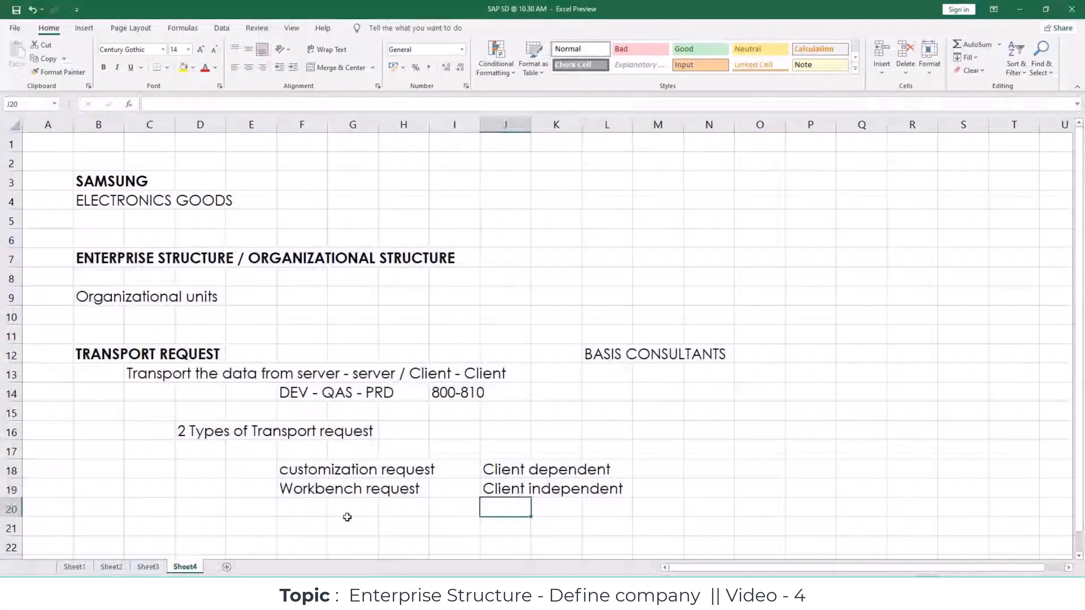
# Switch to the Excel notes and add the bold heading "FINANCIAL ACCOUNTING" in cell B23 of Sheet4.
pyautogui.scroll(-2, 179, 462)
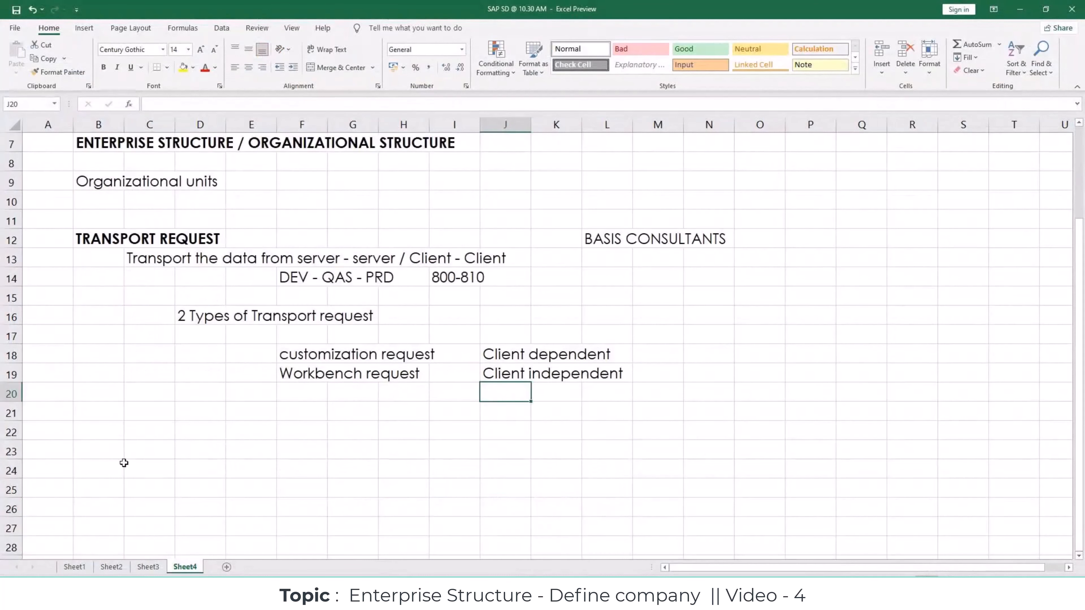
pyautogui.click(122, 459)
pyautogui.write('FINANC')
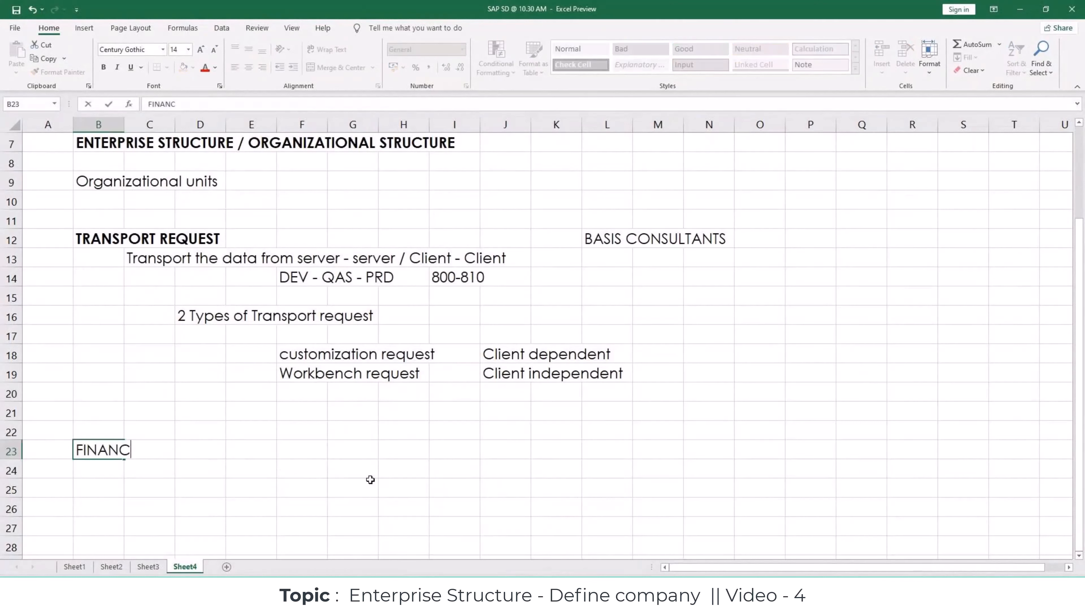
pyautogui.write('IAL ACCOUNTING')
pyautogui.press('Return')
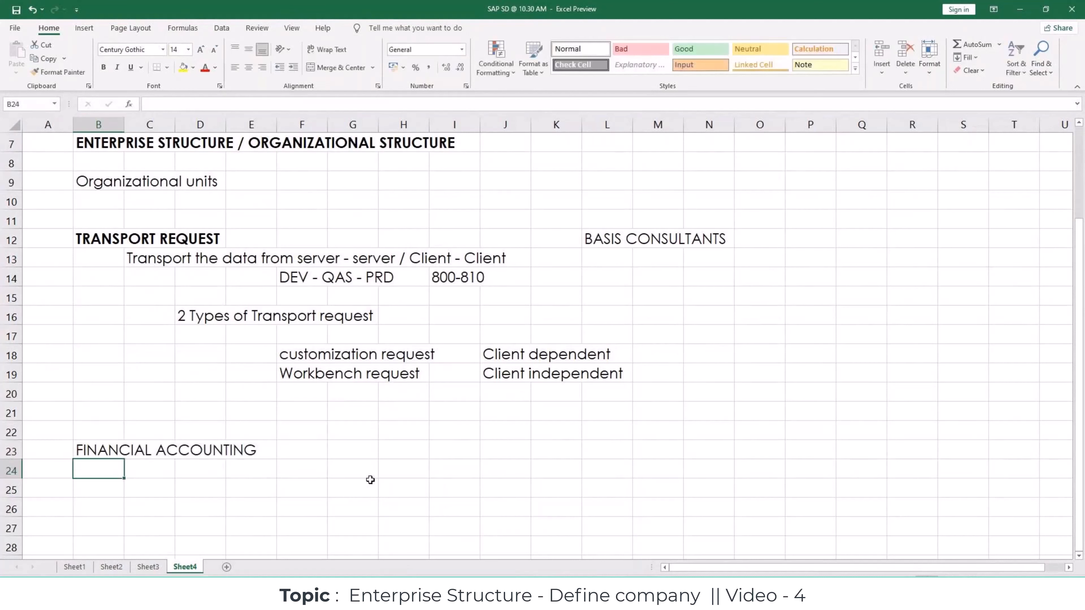
pyautogui.press('Up')
pyautogui.hotkey('ctrl', 'b')
# Record the company under the heading, with the label "COMPANY" in C25 and the code "SAMSUN" in F25.
pyautogui.press('Down')
pyautogui.press('Down')
pyautogui.press('Right')
pyautogui.write('COM')
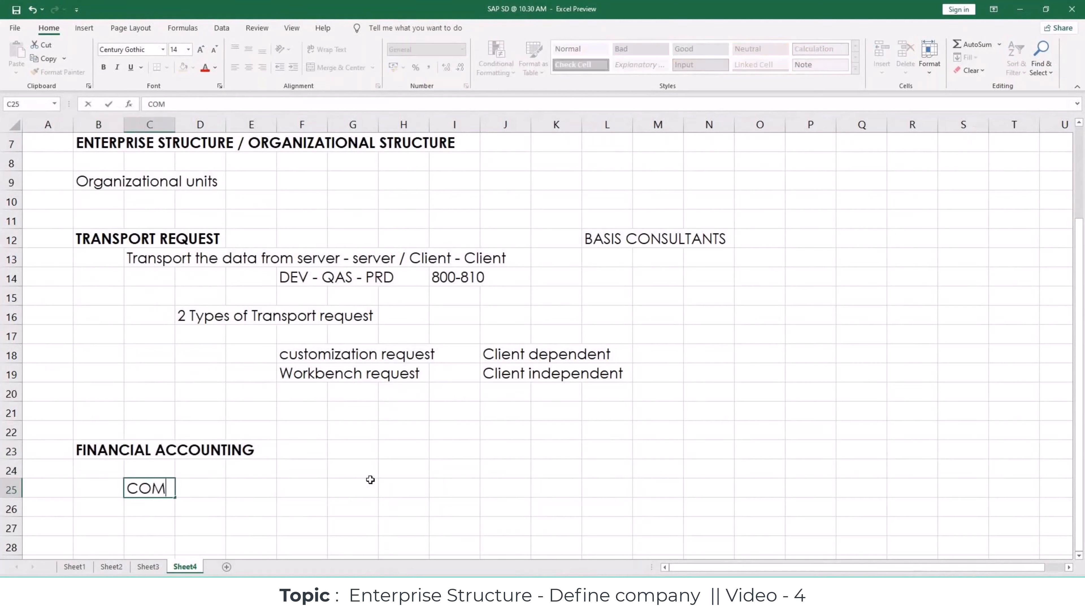
pyautogui.write('PANY')
pyautogui.press('Right')
pyautogui.press('Right')
pyautogui.press('Right')
pyautogui.write('SAMSU')
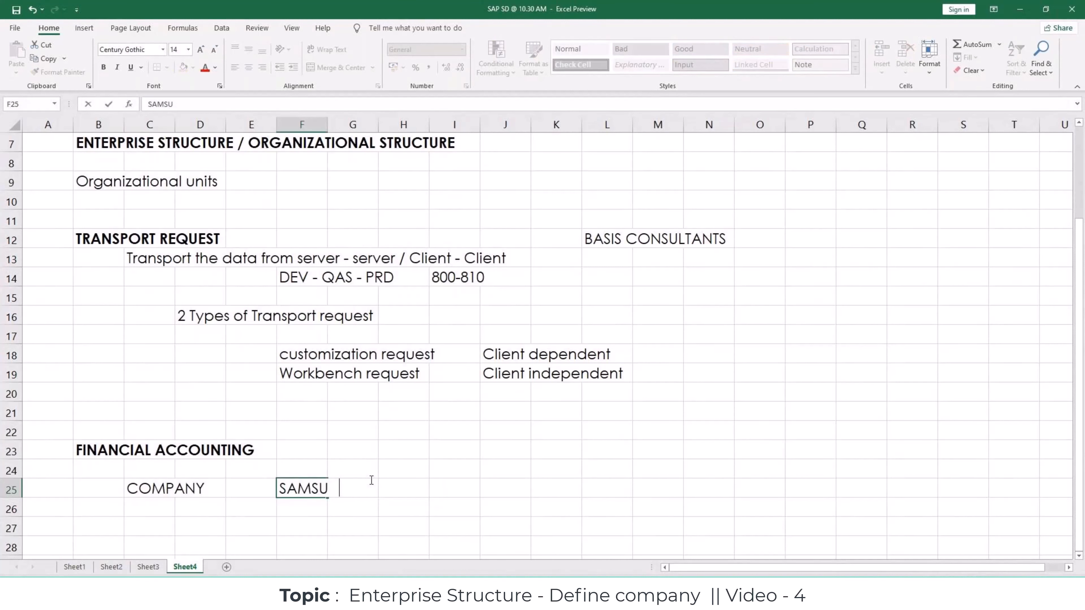
pyautogui.write('N')
# Record the credit control area, with the label "CREDIT CONTROL AREA" in C27 and the code "SACC" in G27.
pyautogui.press('Down')
pyautogui.press('Down')
pyautogui.press('Left')
pyautogui.press('Left')
pyautogui.press('Left')
pyautogui.press('Left')
pyautogui.press('Right')
pyautogui.write('CREDIT ')
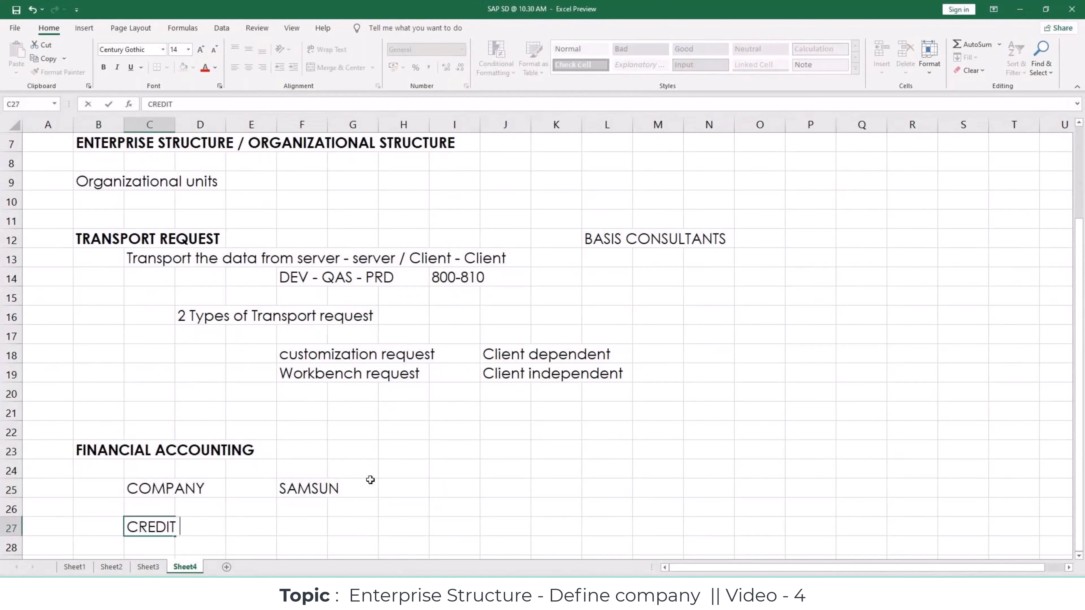
pyautogui.write('CONTROL')
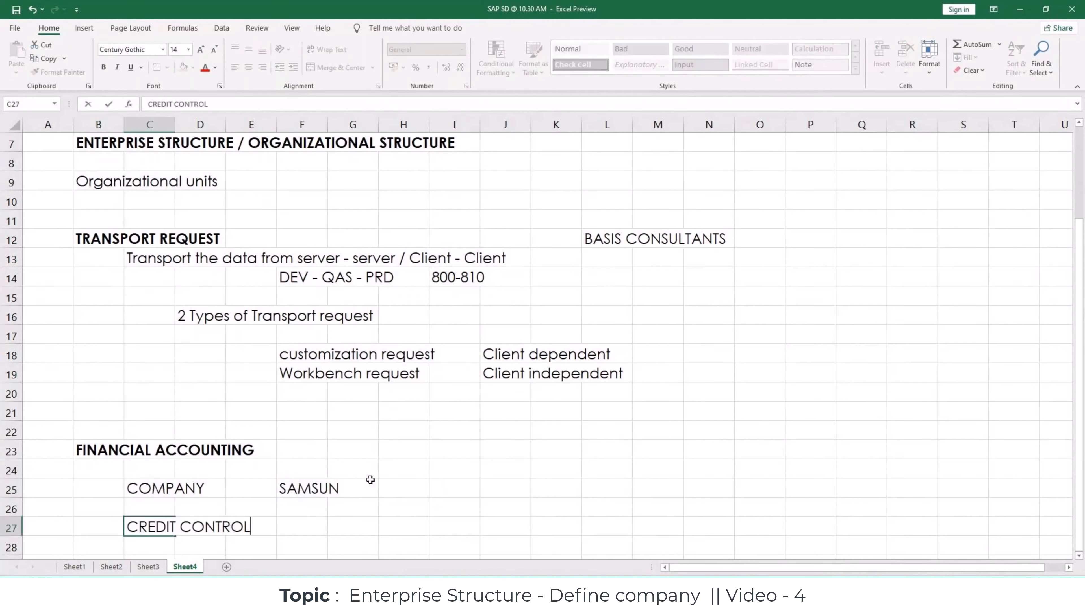
pyautogui.write(' AREA')
pyautogui.press('Tab')
pyautogui.press('Tab')
pyautogui.press('Tab')
pyautogui.press('Tab')
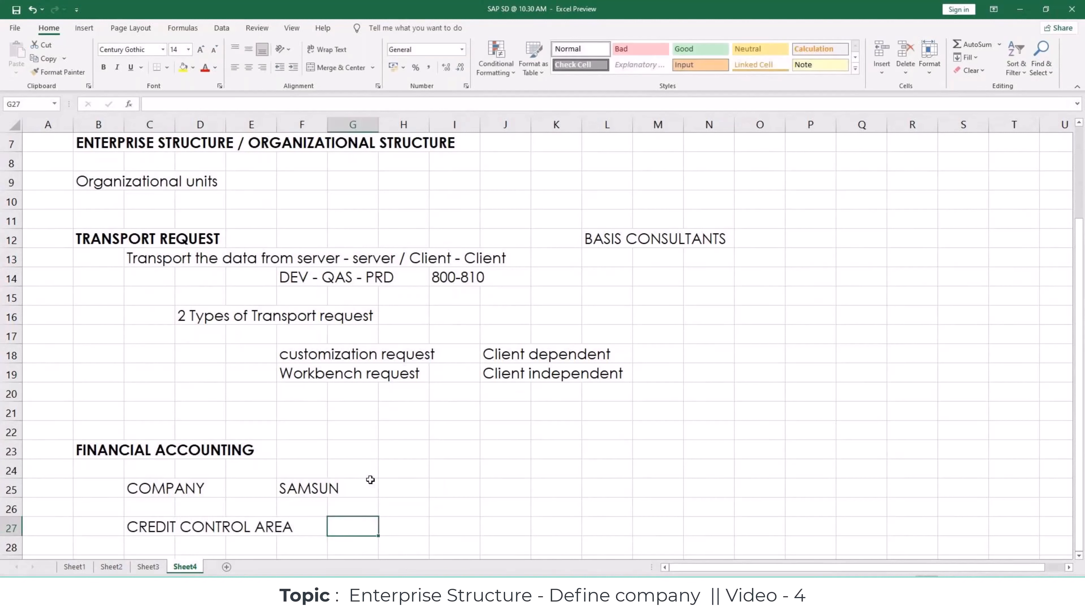
pyautogui.write('SACC')
pyautogui.press('Return')
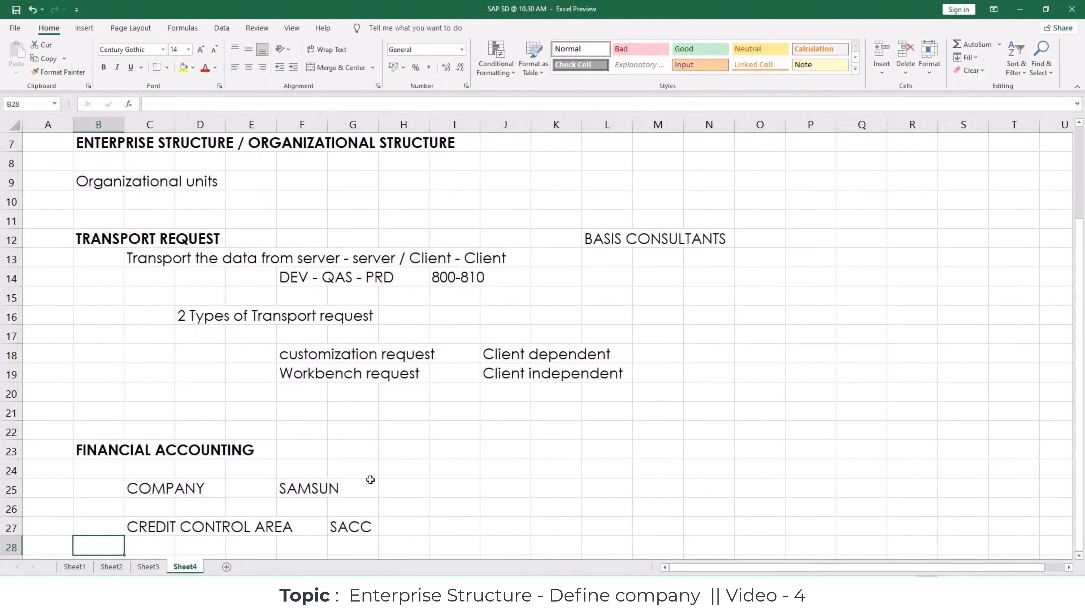
# Add the label "COMPANY CODE" in cell C29 below the credit control area row.
pyautogui.press('Return')
pyautogui.press('Return')
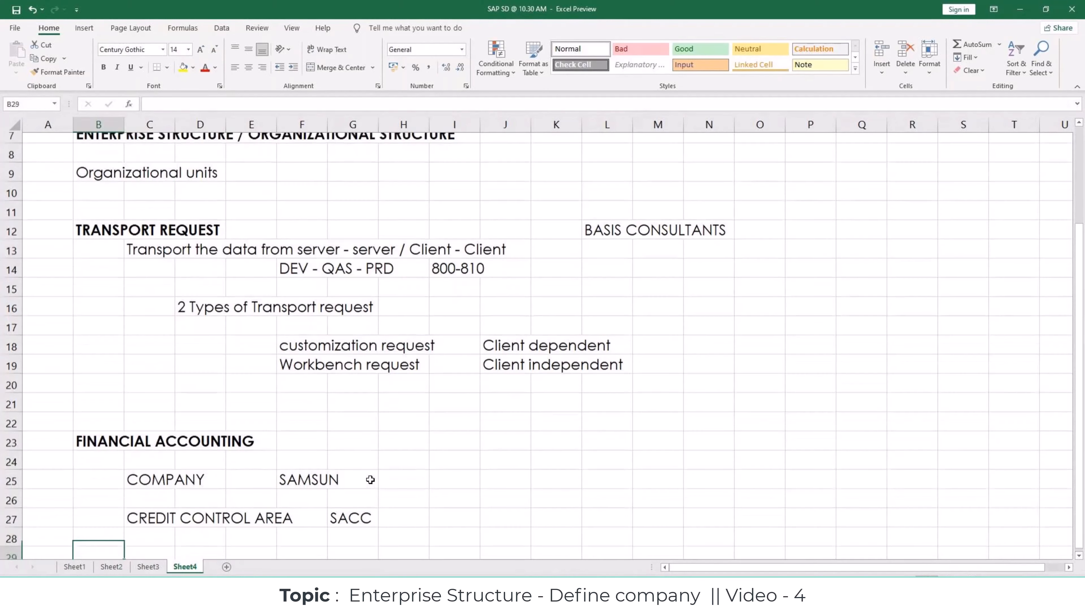
pyautogui.press('Tab')
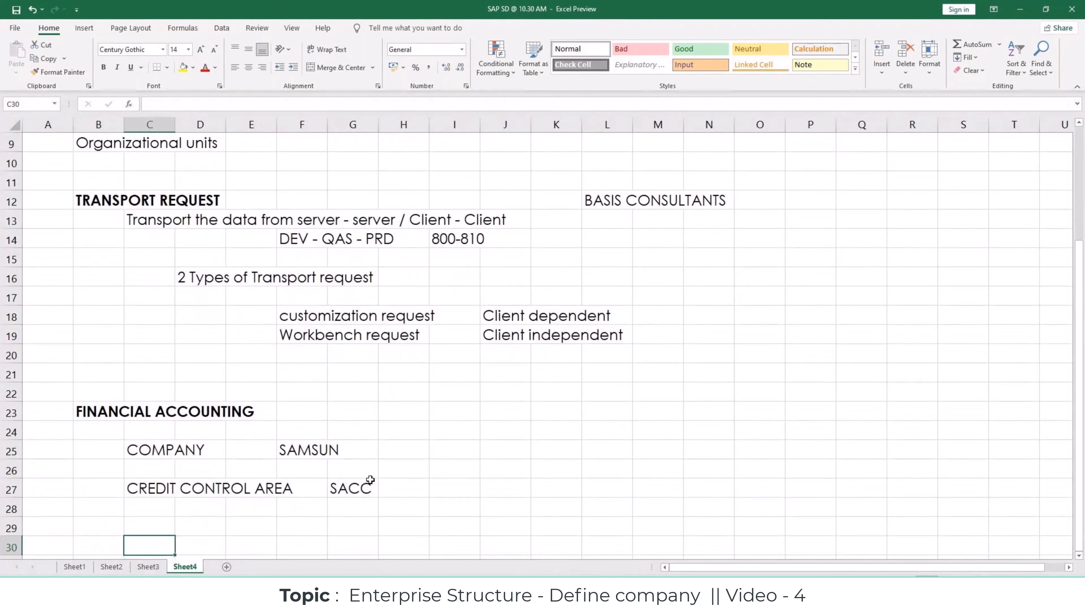
pyautogui.press('Up')
pyautogui.write('COMPABY')
pyautogui.press('BackSpace')
pyautogui.press('BackSpace')
pyautogui.write('N')
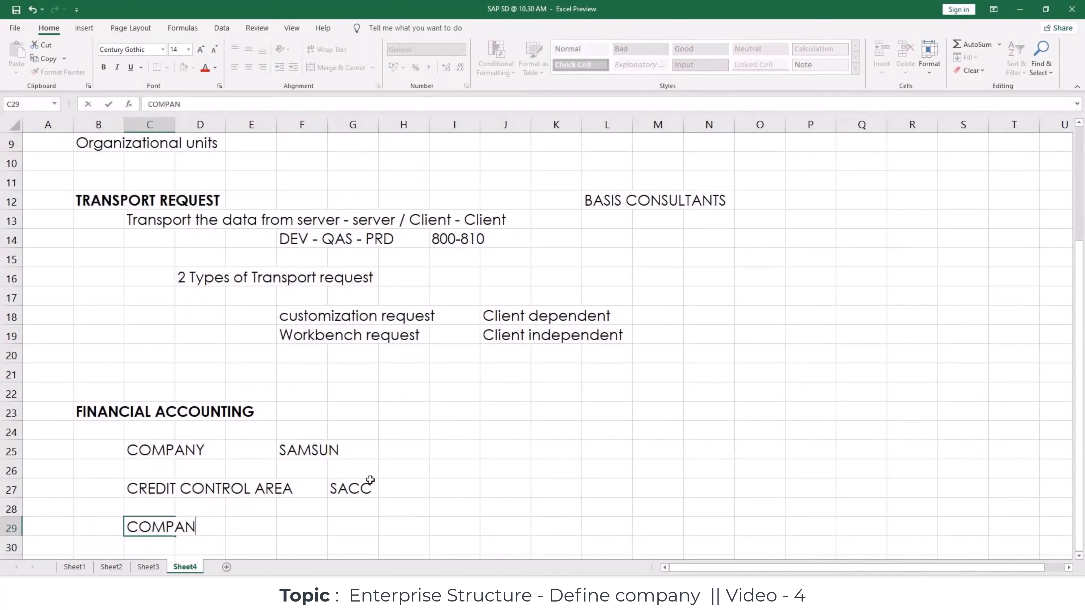
pyautogui.write('Y CODE')
pyautogui.press('Return')
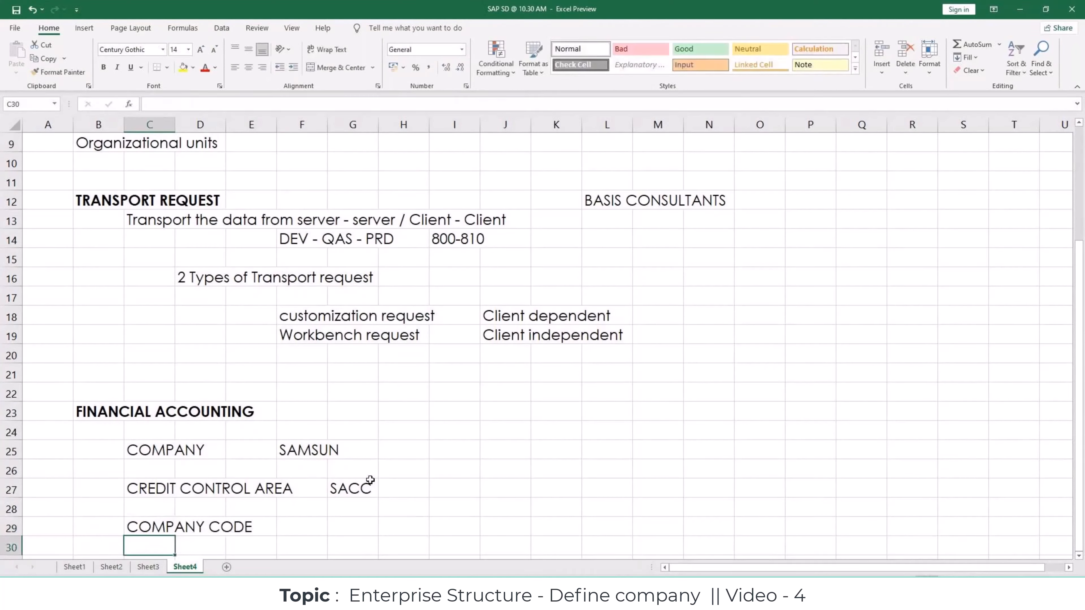